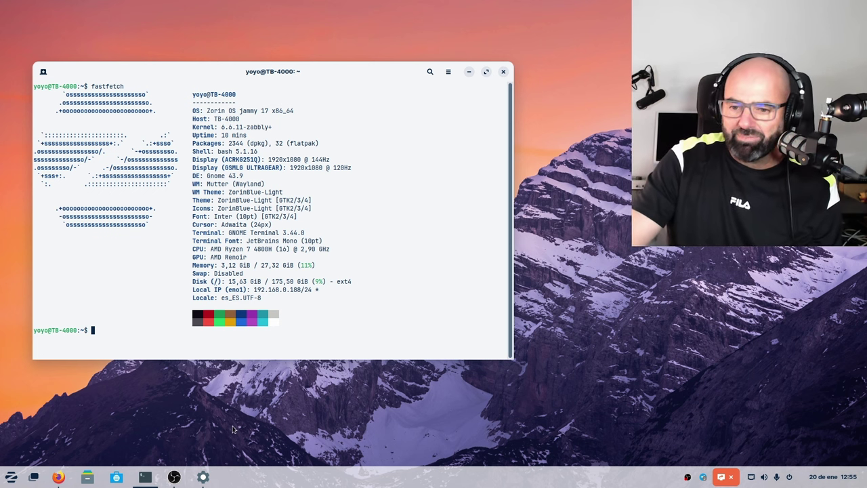
Bring up the Settings window on its Acerca de page, enlarge it and move it higher on the desktop.
left_click(203, 477)
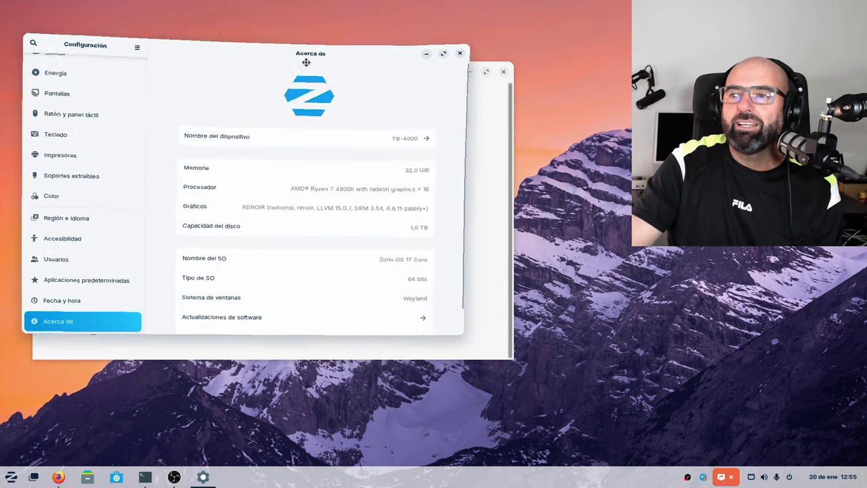
left_click_drag(291, 32, 372, 89)
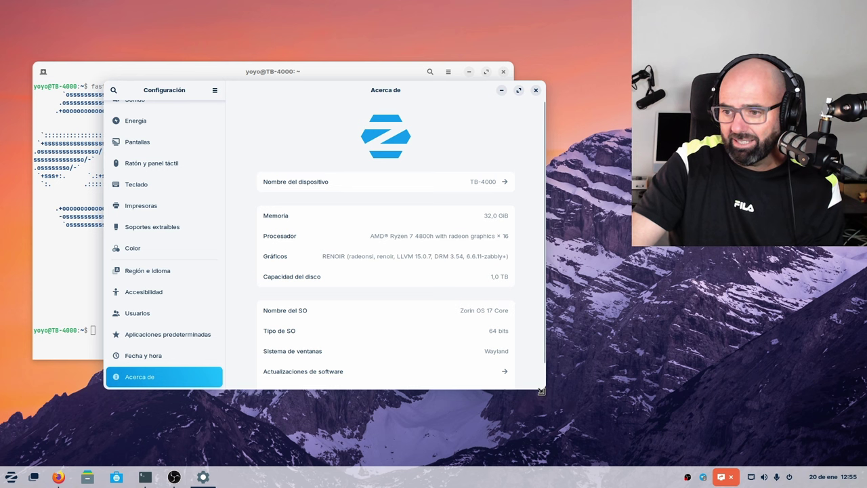
left_click_drag(545, 389, 588, 448)
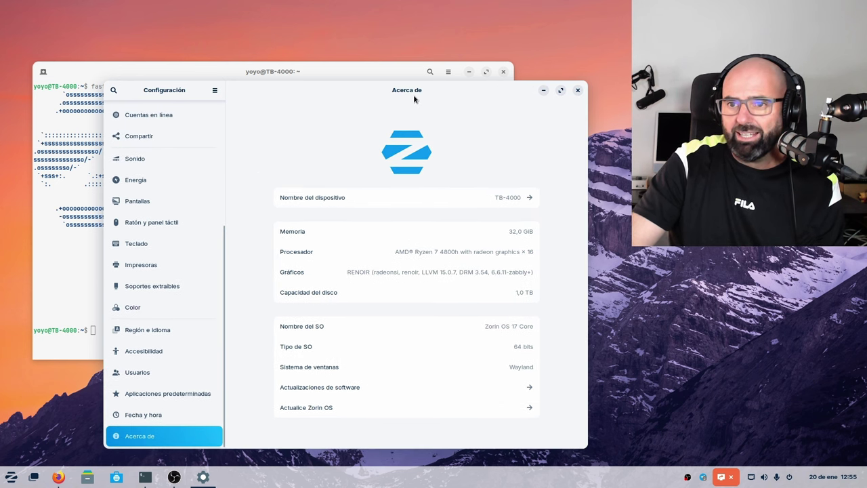
left_click_drag(414, 94, 393, 45)
left_click_drag(569, 401, 583, 444)
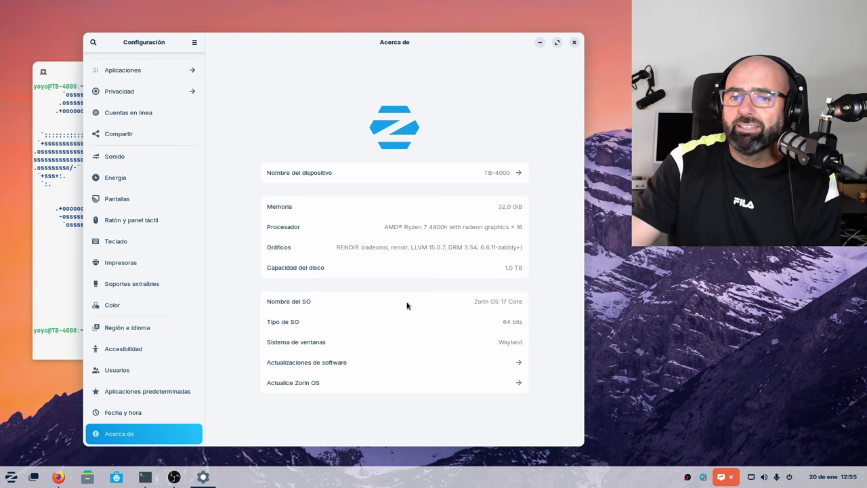
Show the Multitarea settings, and open the Software store with its window moved to overlap Settings.
scroll(169, 267, "up", 5)
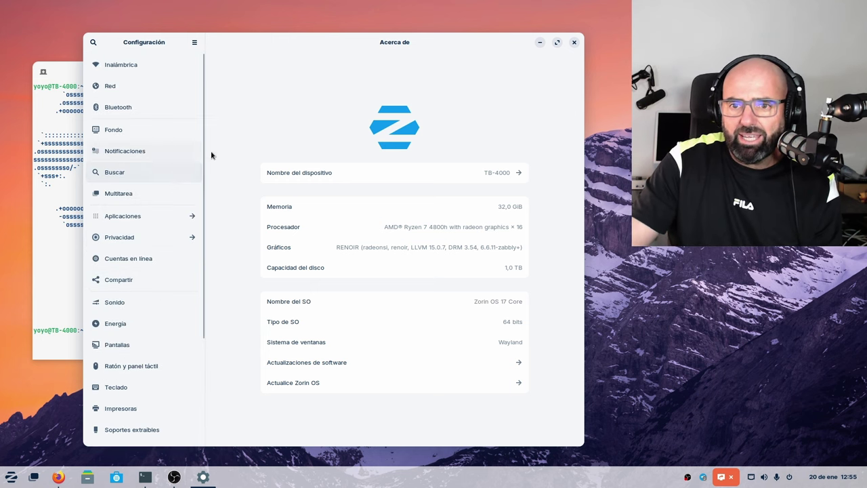
left_click(150, 196)
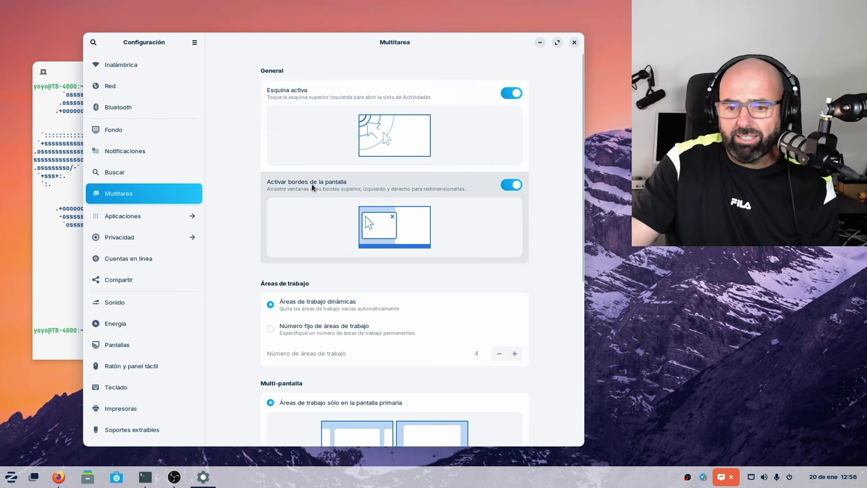
left_click(118, 479)
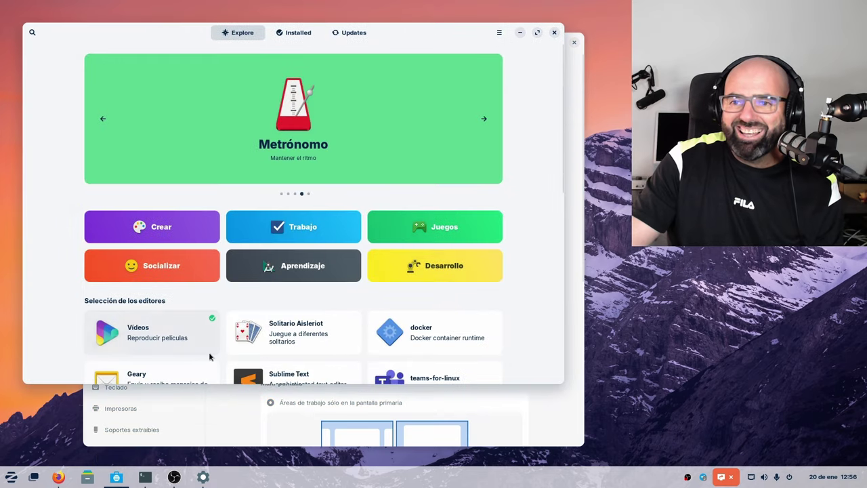
left_click_drag(185, 35, 387, 63)
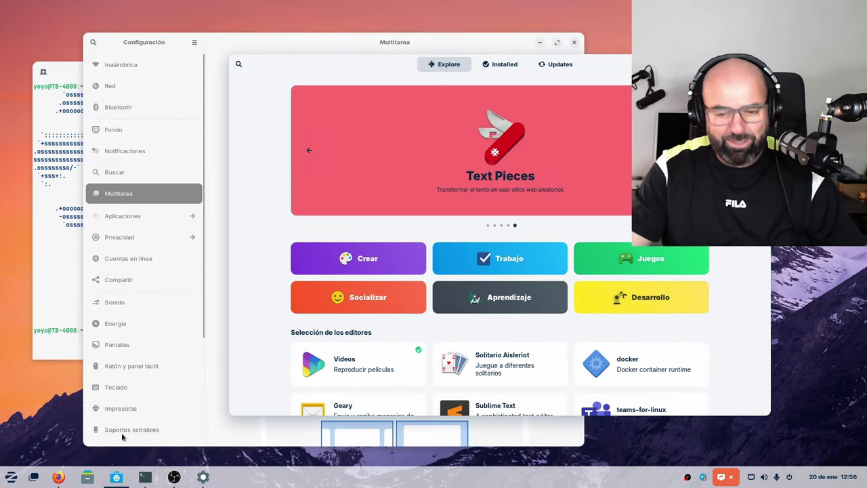
Rotate the 3D workspace cube in the activities overview, and leave it through the terminal window before returning to Settings.
key("super")
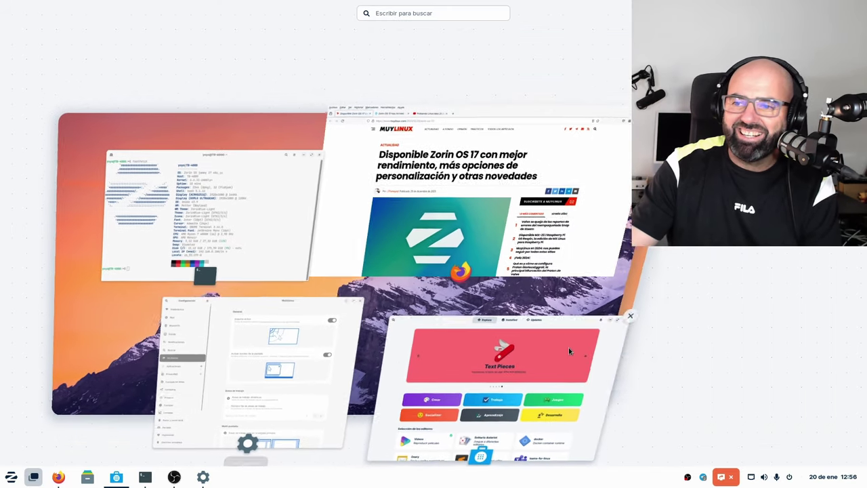
left_click_drag(568, 348, 516, 348)
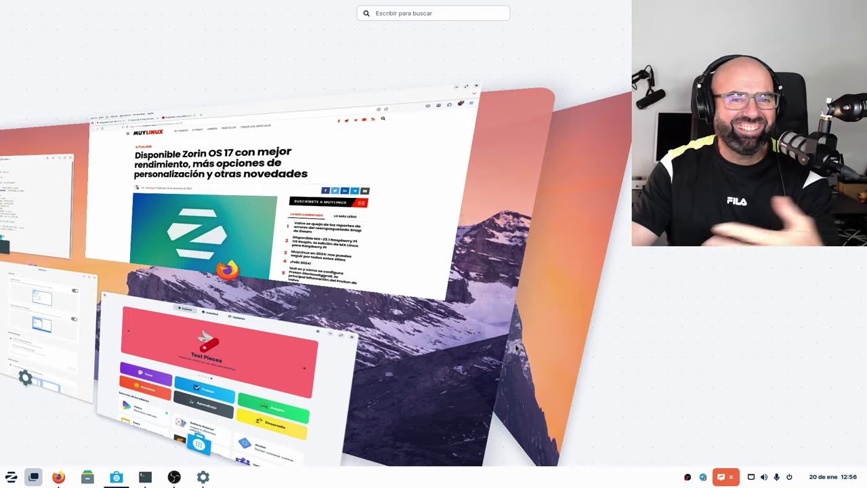
left_click_drag(517, 348, 576, 369)
left_click_drag(723, 338, 647, 308)
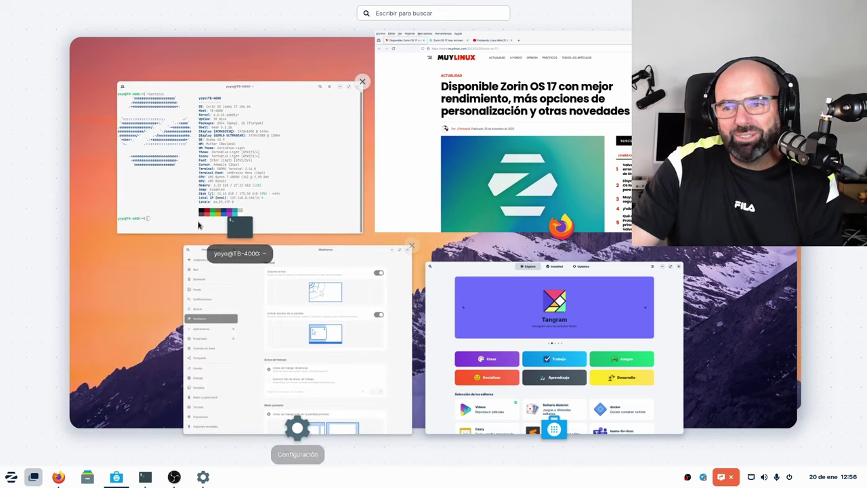
left_click(166, 180)
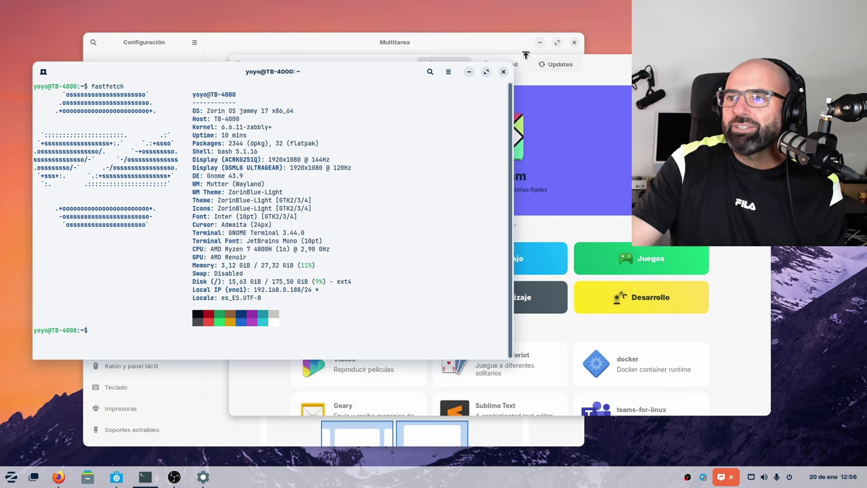
left_click(294, 40)
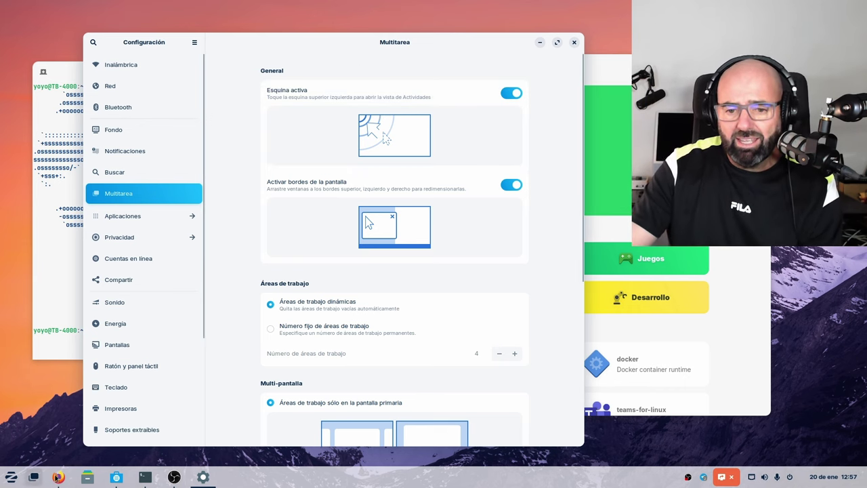
Search the installed applications for "re" to launch Retoques, and show its Tipografías page.
left_click(10, 477)
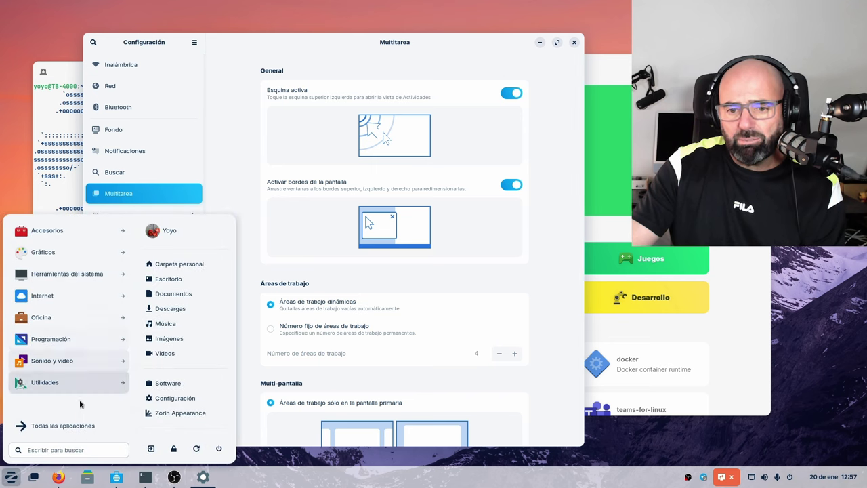
left_click(42, 450)
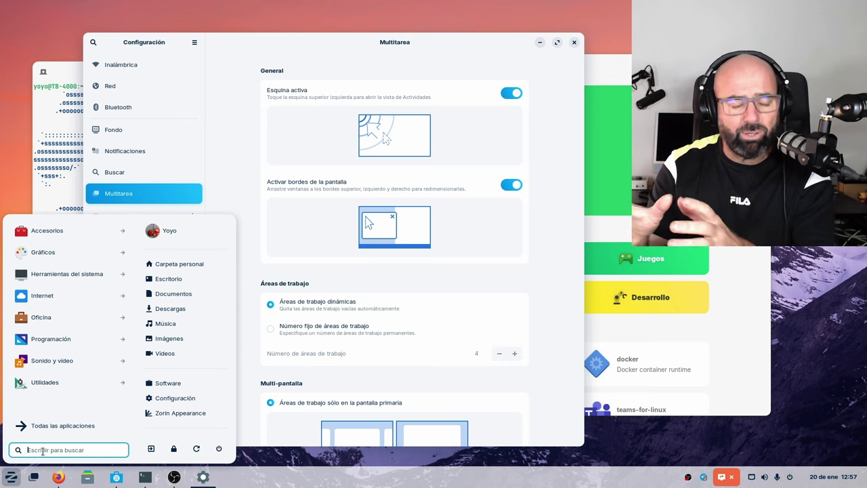
type("re")
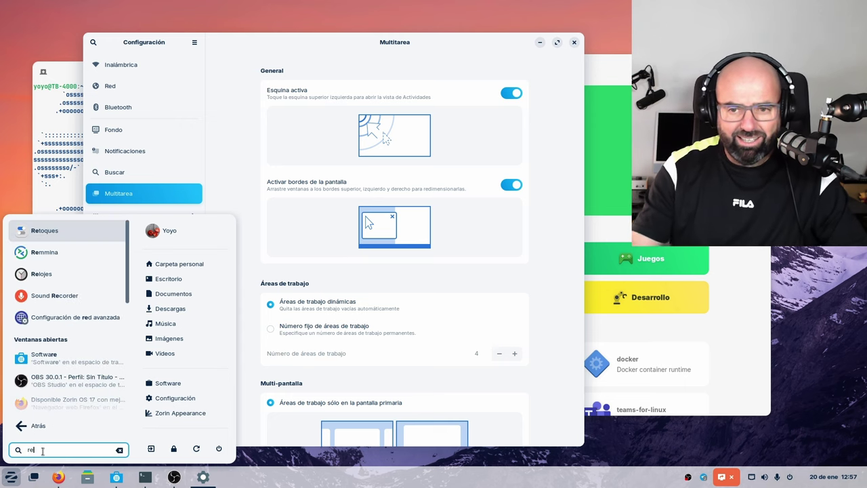
left_click(61, 231)
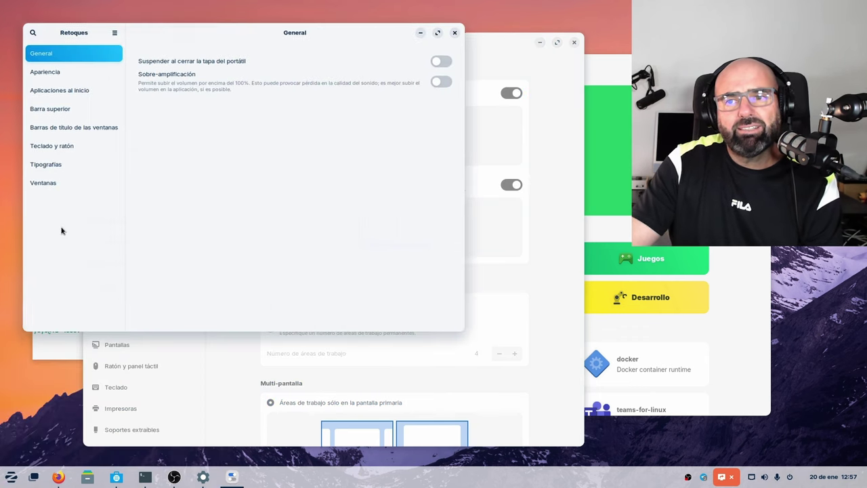
left_click_drag(191, 30, 254, 60)
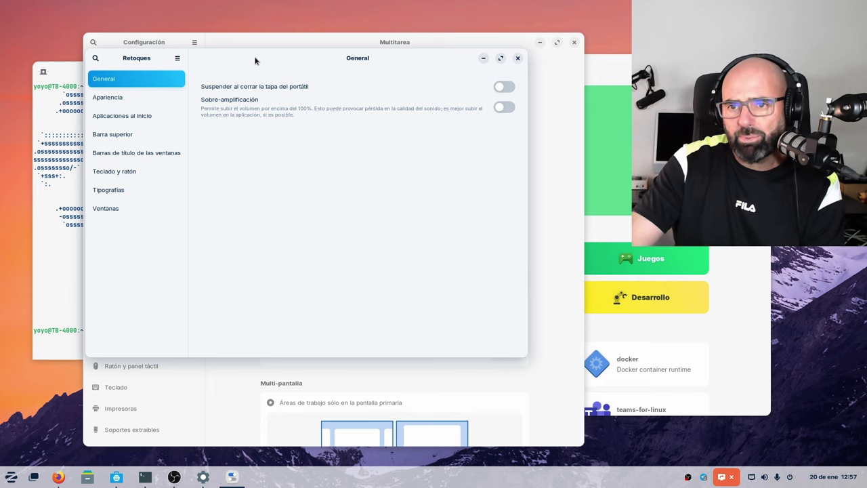
left_click(124, 191)
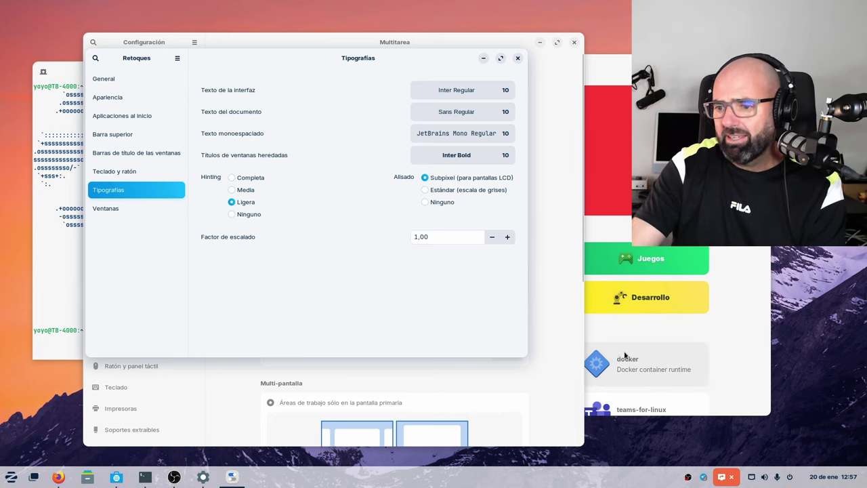
Return to Settings and show the Pantallas options for the LG Electronics 24" display.
left_click(554, 319)
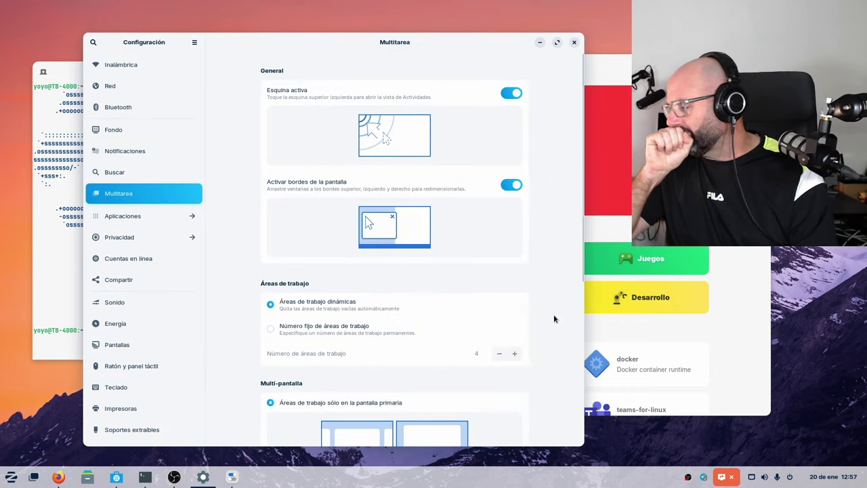
left_click(145, 346)
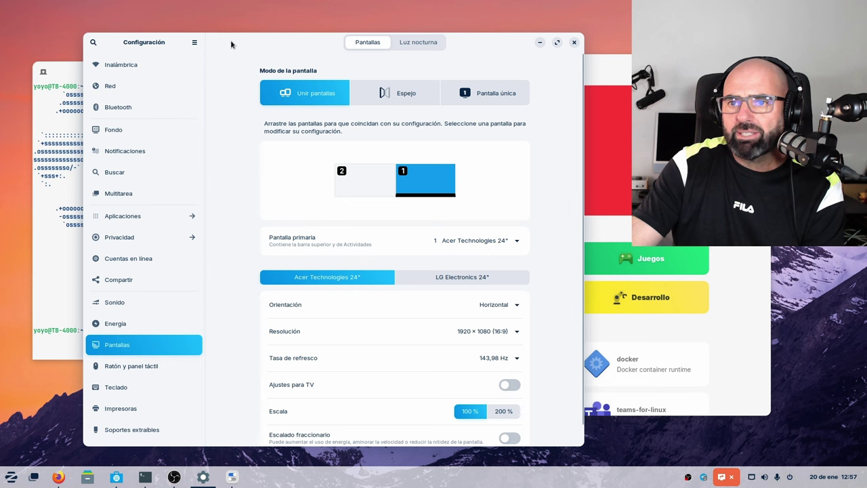
left_click_drag(232, 43, 209, 25)
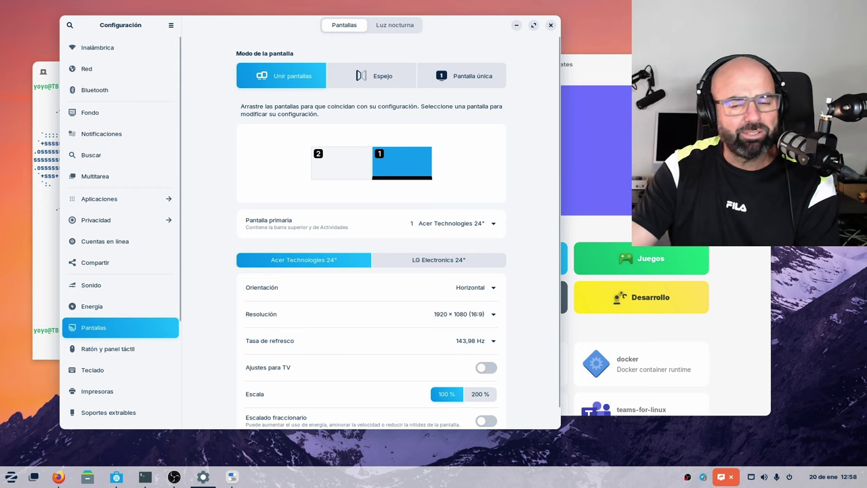
left_click(414, 265)
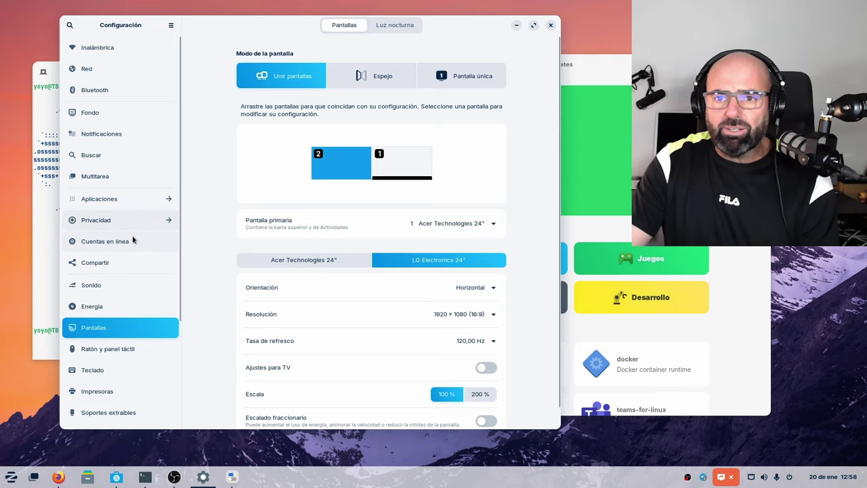
Move Settings aside to review the font smoothing options in Retoques, and close Retoques.
left_click_drag(205, 23, 415, 137)
left_click(316, 63)
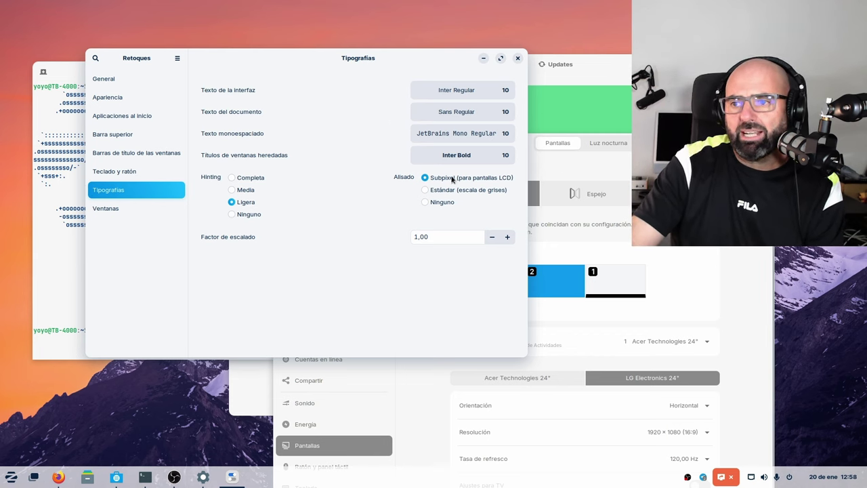
left_click(518, 57)
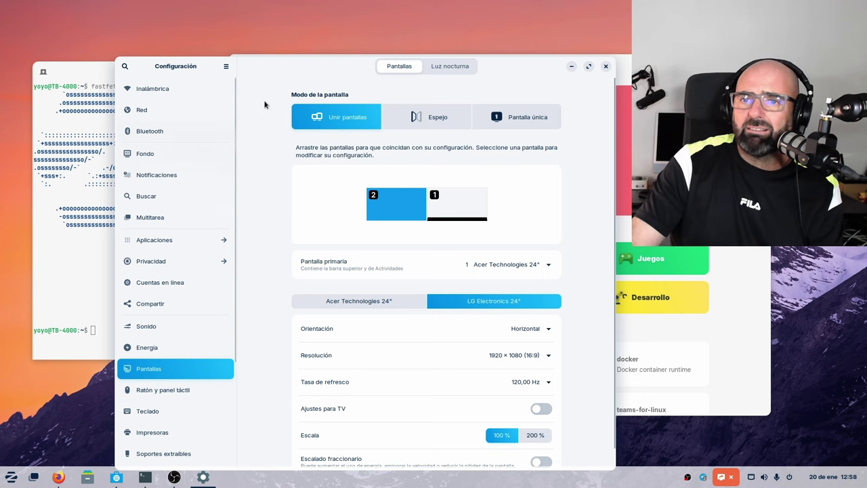
Show the Acerca de page with the system details in Settings, and close the Settings window.
scroll(218, 217, "down", 1)
scroll(218, 217, "down", 3)
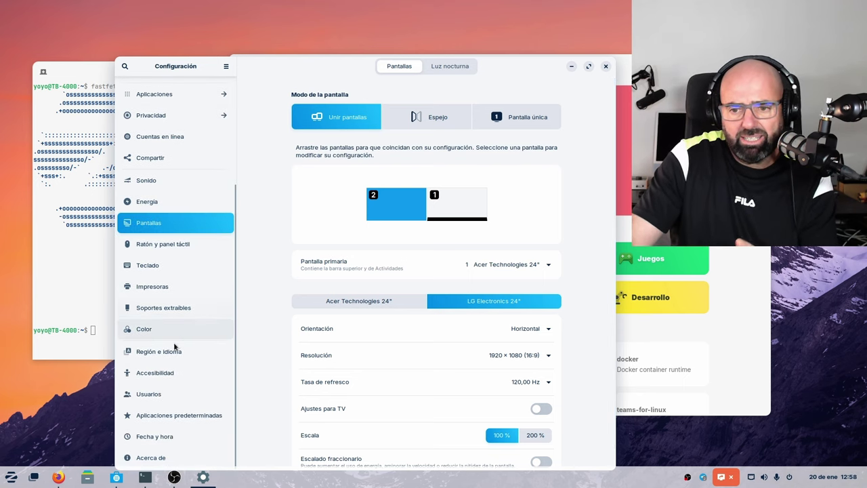
left_click(173, 394)
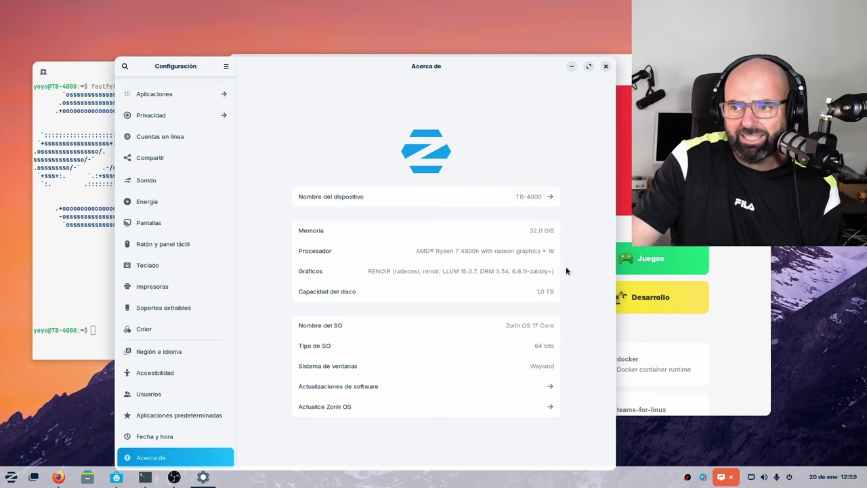
left_click(606, 66)
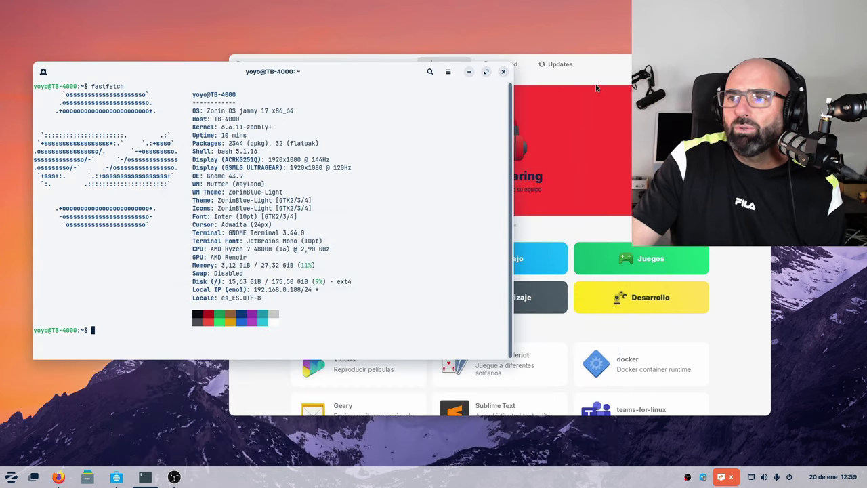
Clear the desktop by minimising the Software store and the terminal window.
left_click(723, 64)
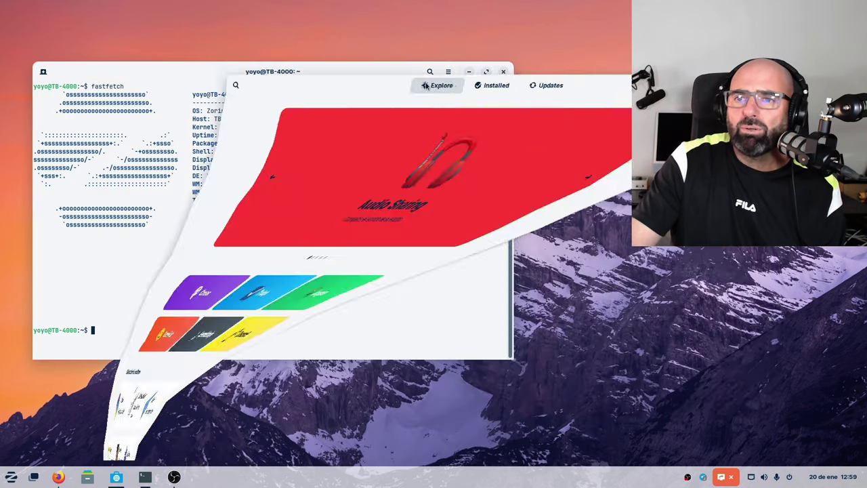
left_click_drag(326, 72, 382, 48)
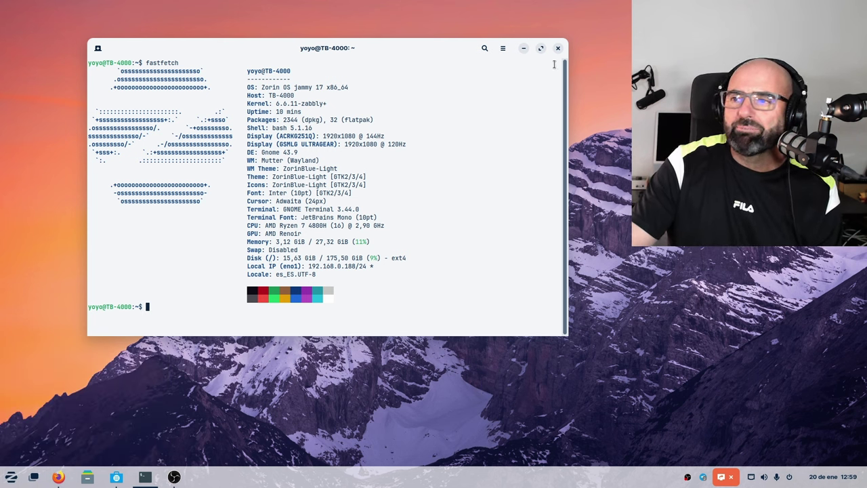
left_click(524, 49)
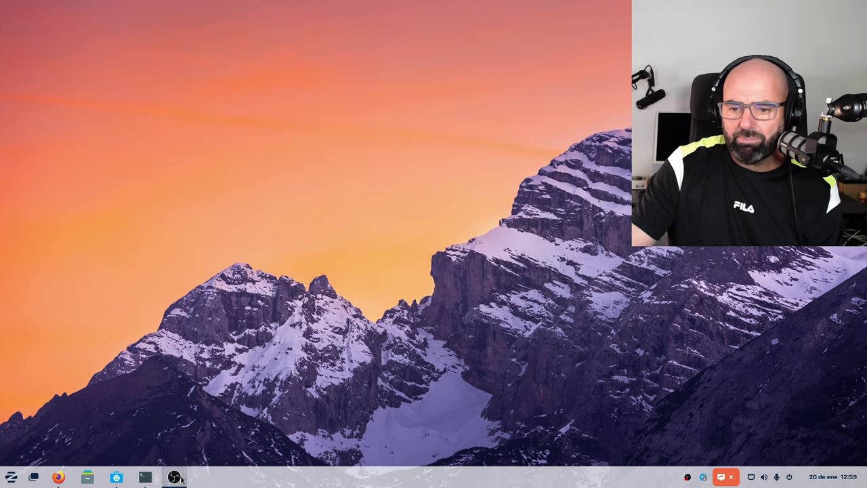
Switch to Firefox and look over the YouTube page about testing Linux Mint 21.3 alongside Debian 12, including its description.
left_click(59, 477)
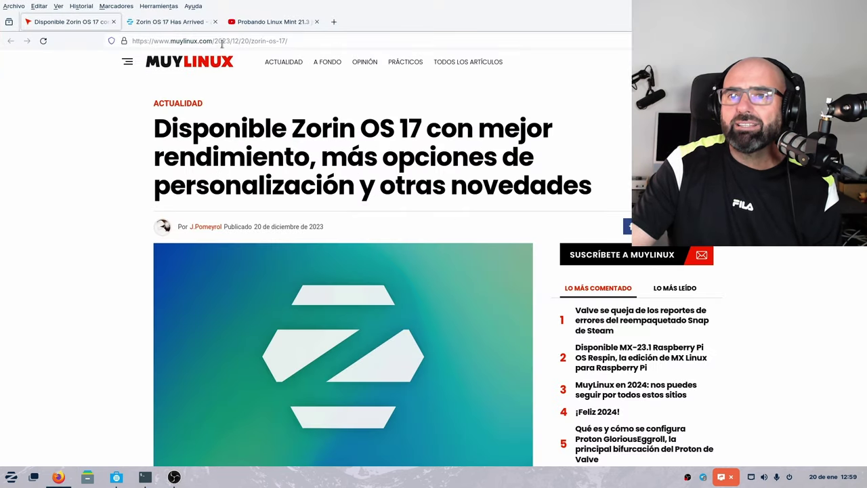
left_click(271, 22)
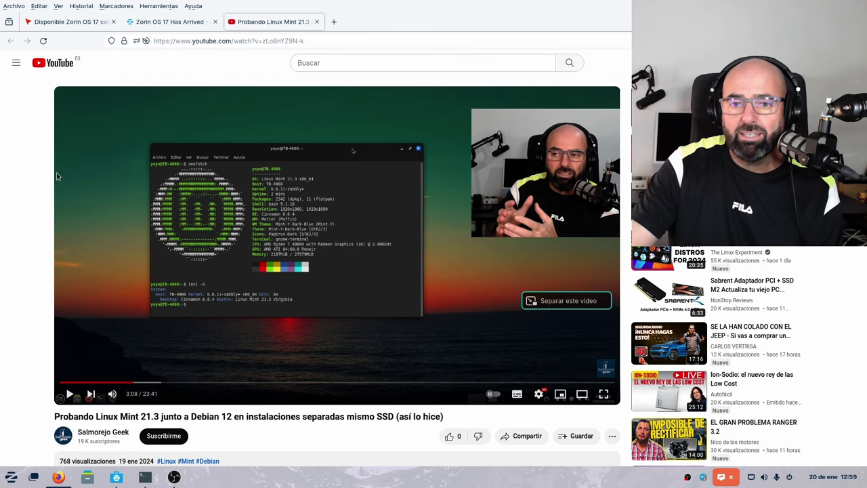
scroll(48, 179, "down", 3)
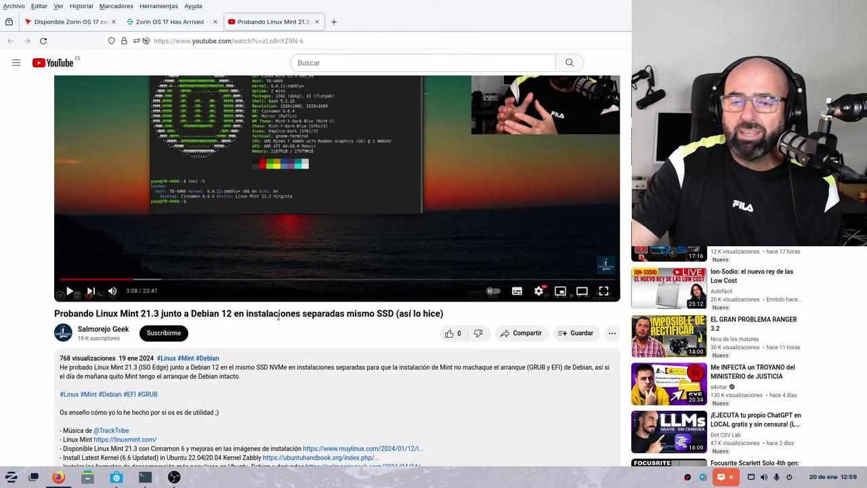
scroll(275, 280, "up", 3)
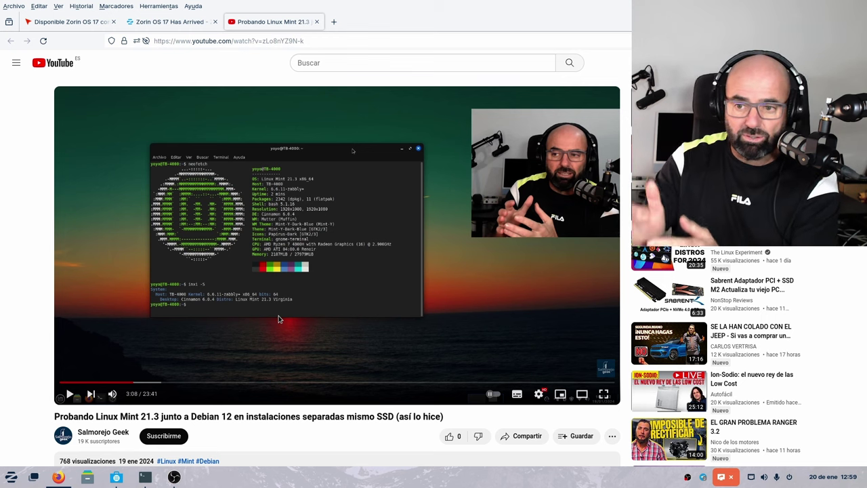
Look through the Linux Mint video's description and its links, and bring up the terminal's fastfetch output over the page briefly before minimising it.
scroll(279, 322, "down", 3)
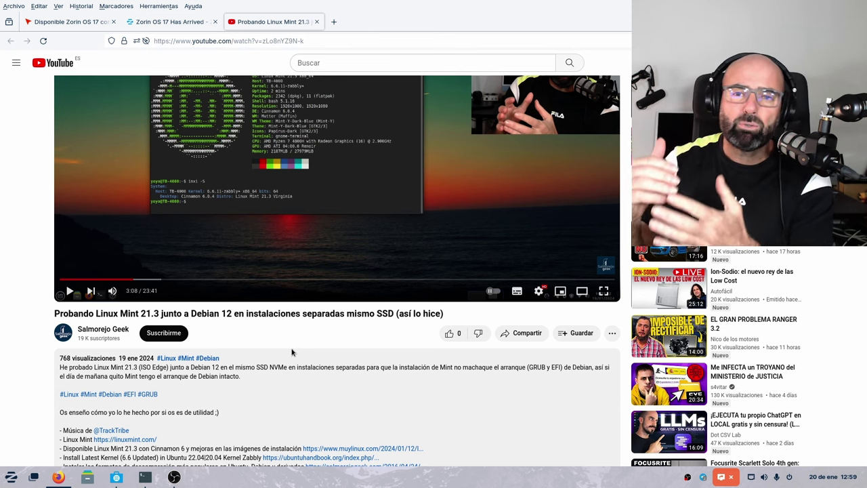
scroll(293, 352, "up", 3)
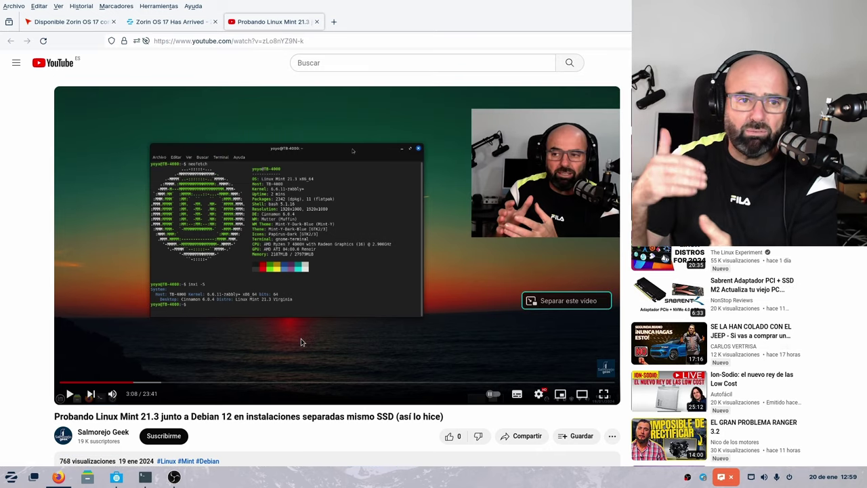
scroll(276, 284, "down", 5)
scroll(278, 281, "down", 1)
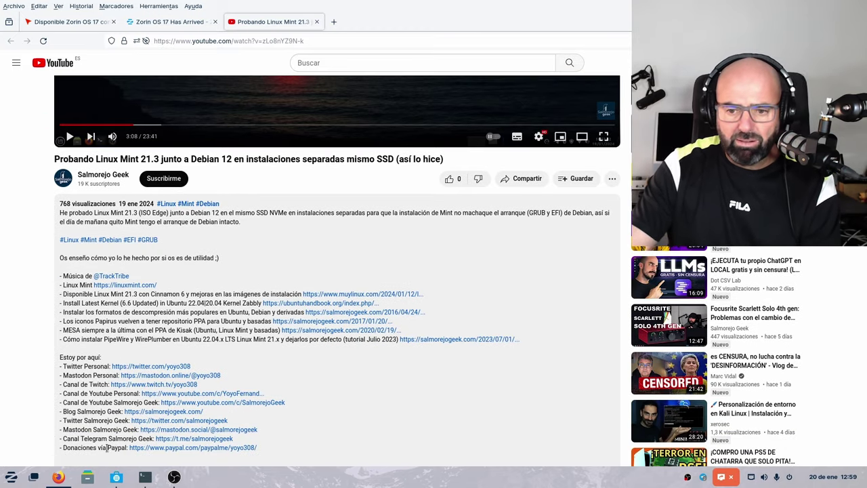
left_click(145, 477)
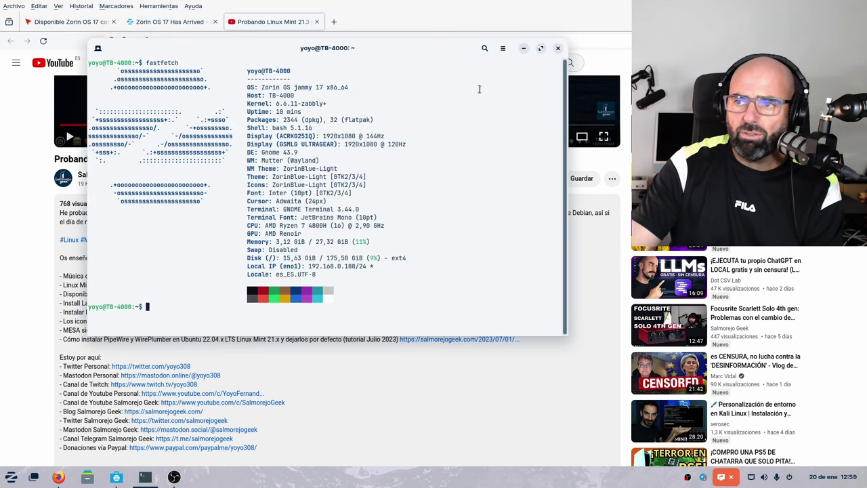
left_click(524, 49)
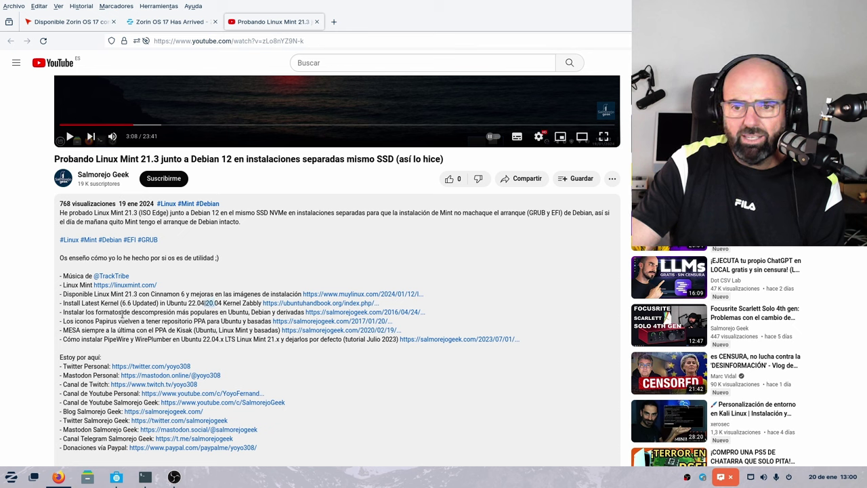
Highlight the description lines about decompression formats, Papirus icons and the Kisak MESA PPA while reading, and clear the selection.
left_click_drag(260, 314, 221, 314)
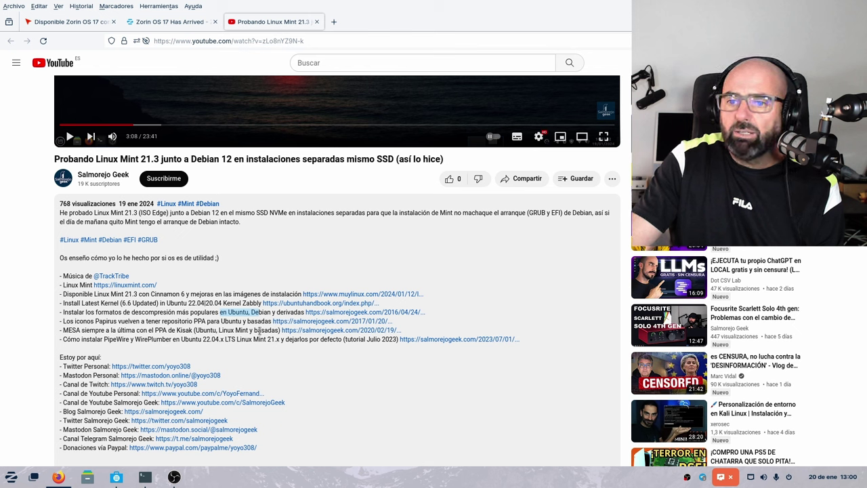
left_click_drag(261, 331, 107, 324)
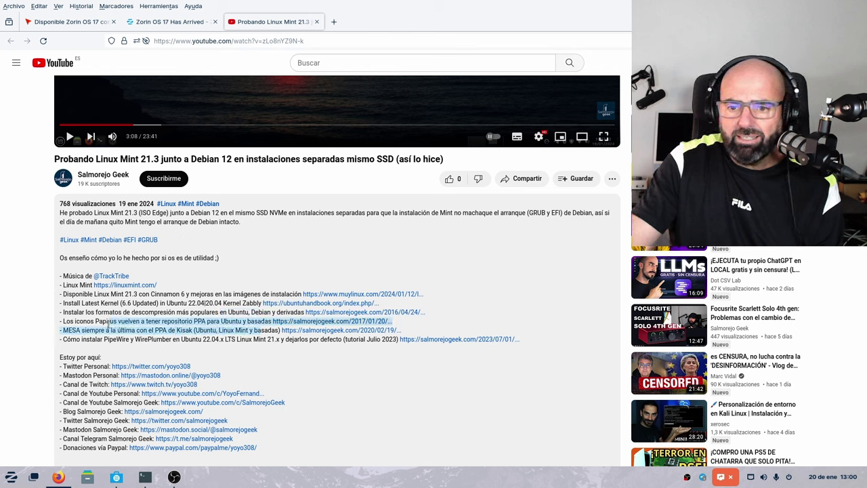
left_click(155, 340)
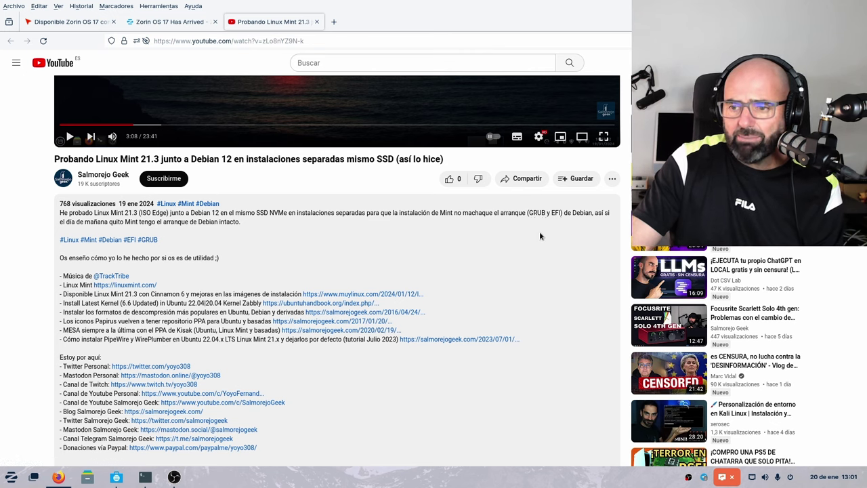
Show the desktop, open the file manager, shift its window inward and enter the Descargas folder.
key("super+d")
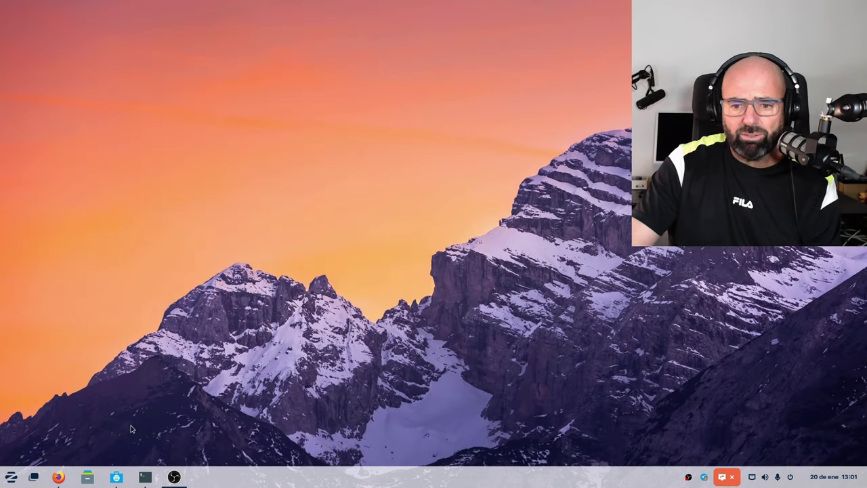
key("super+e")
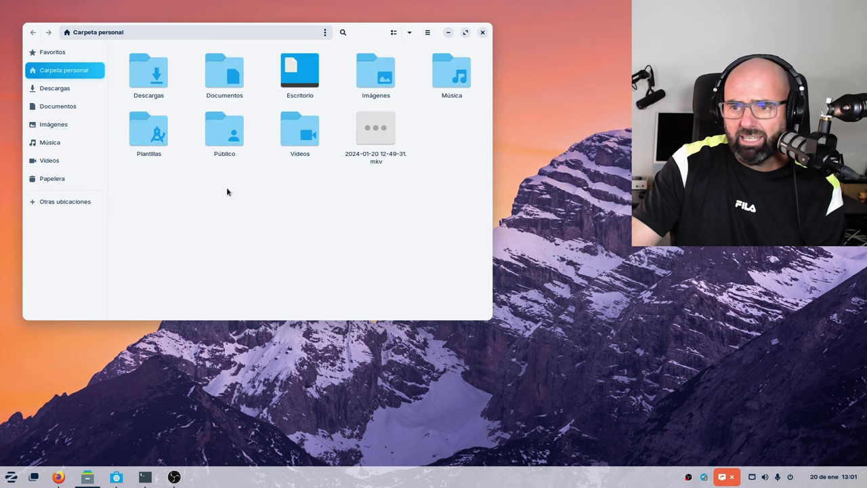
left_click_drag(201, 41, 252, 67)
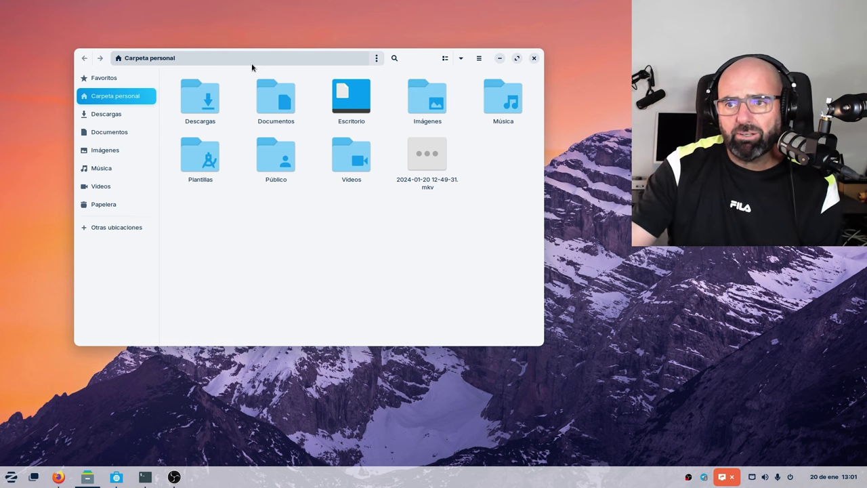
double_click(205, 98)
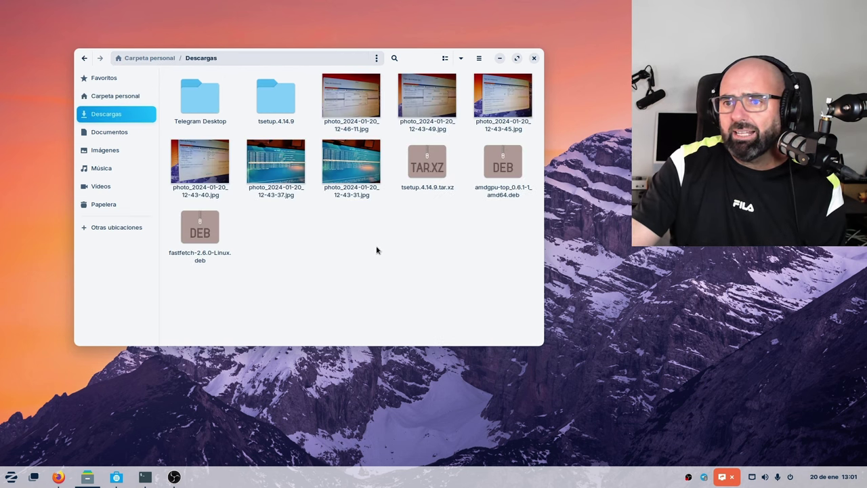
View photo_2024-01-20_12-46-11.jpg and photo_2024-01-20_12-43-49.jpg of the installer's partition editing dialogs, closing each one.
left_click(357, 112)
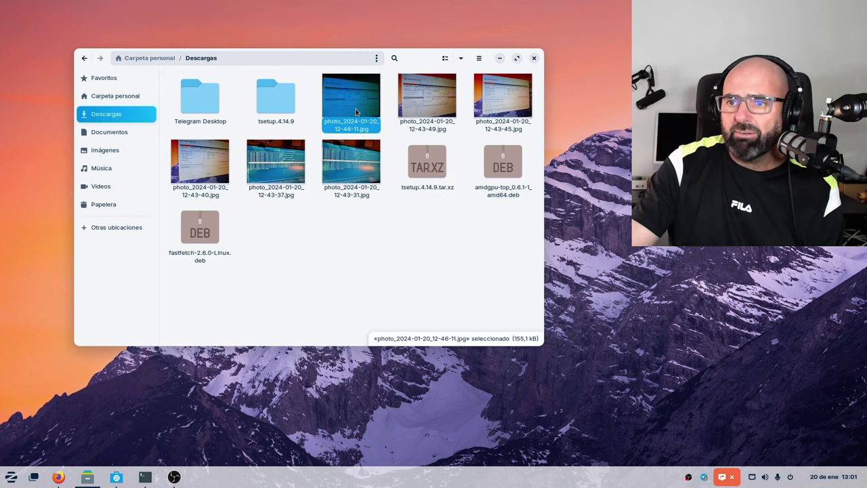
double_click(357, 111)
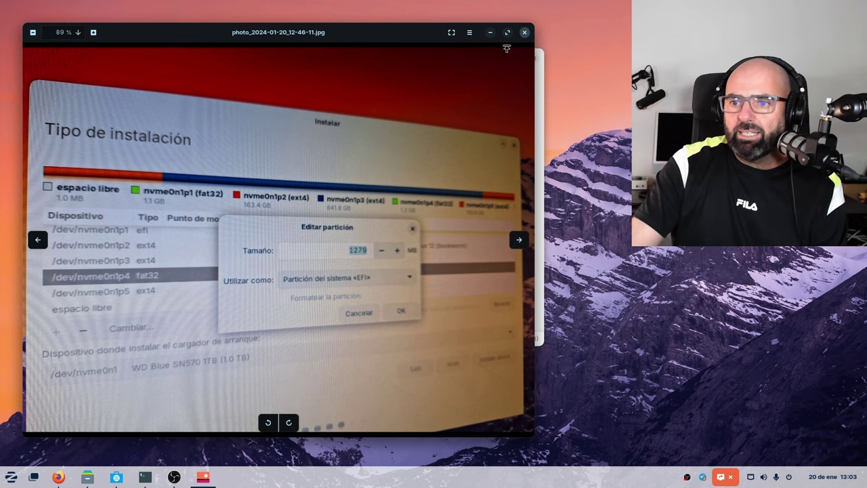
left_click(525, 32)
double_click(414, 96)
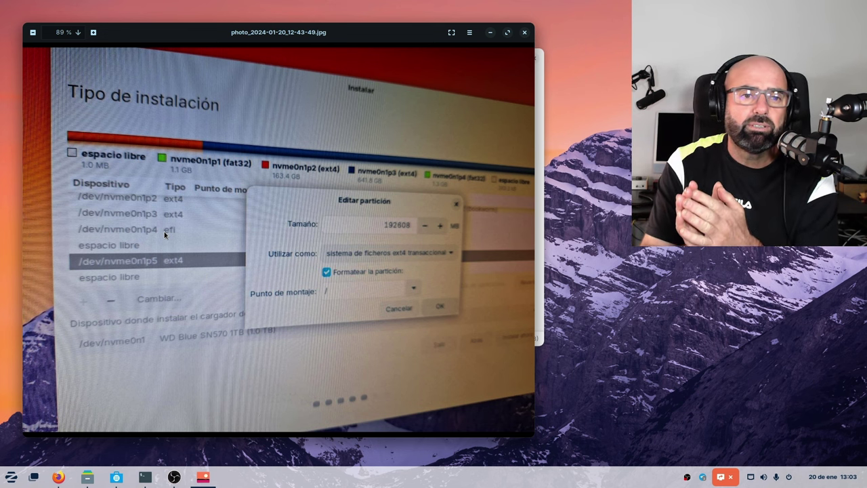
left_click(523, 32)
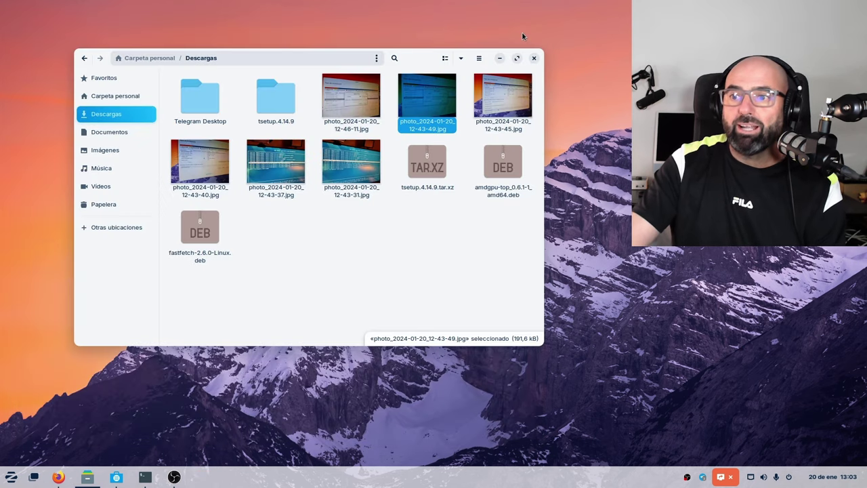
View photo_2024-01-20_12-43-45.jpg and photo_2024-01-20_12-43-40.jpg to examine the installer's boot loader device selection, closing each one.
double_click(502, 114)
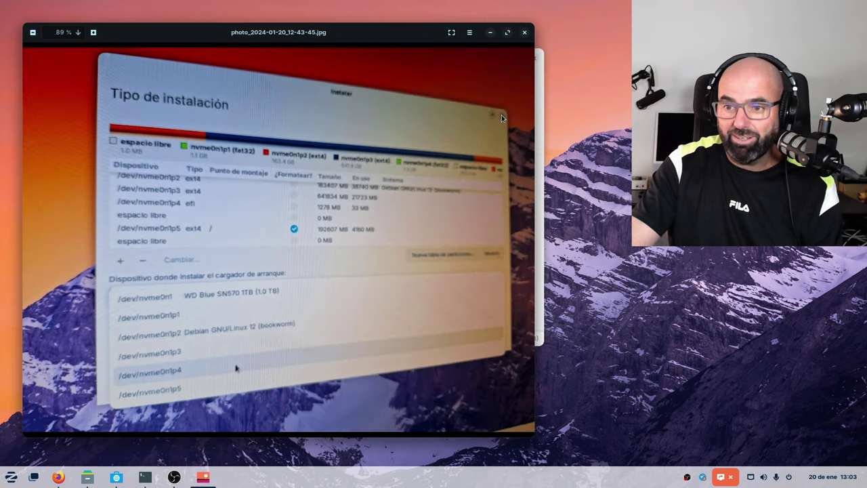
mouse_move(394, 192)
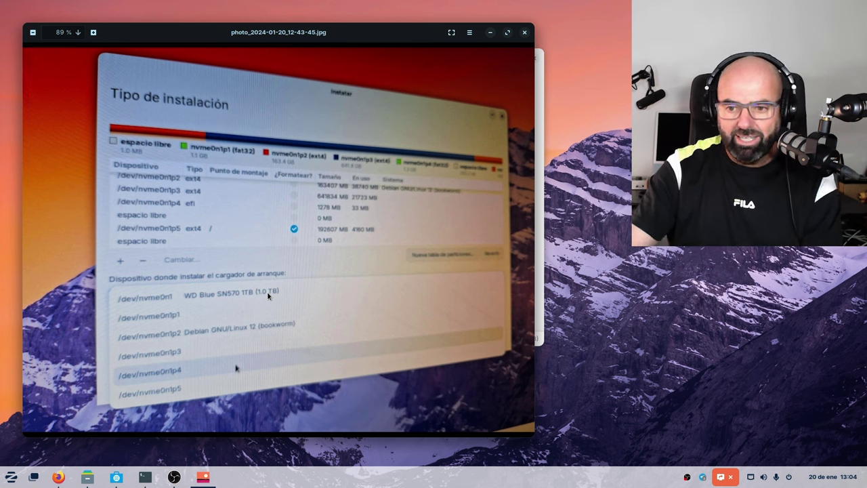
mouse_move(291, 274)
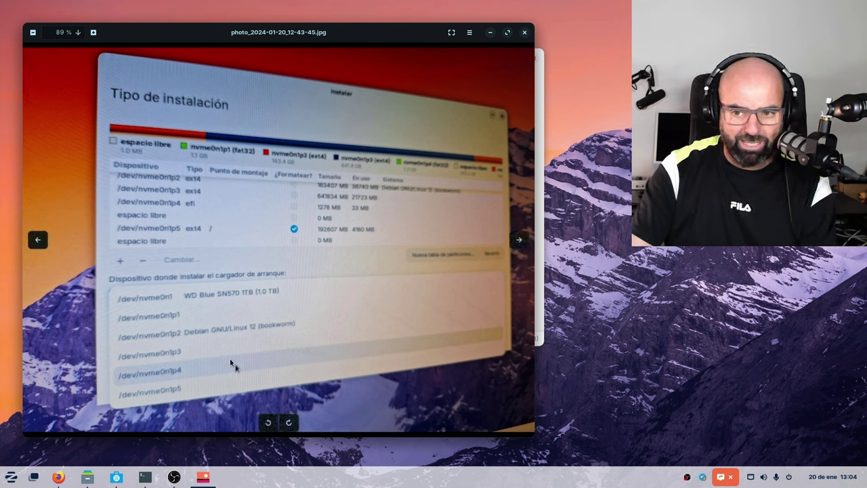
left_click(525, 32)
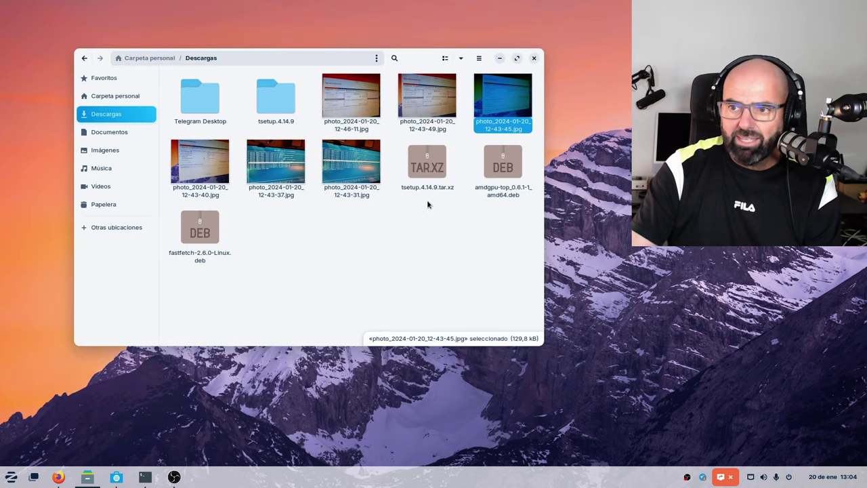
left_click(211, 164)
double_click(211, 164)
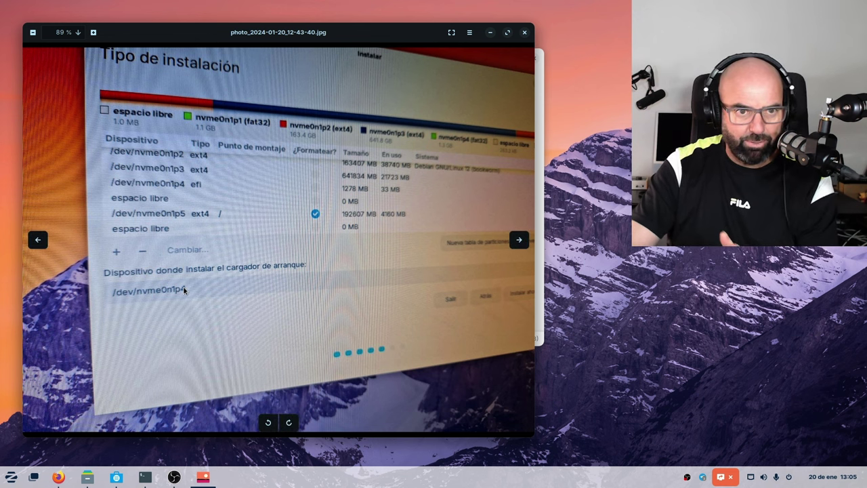
left_click(523, 33)
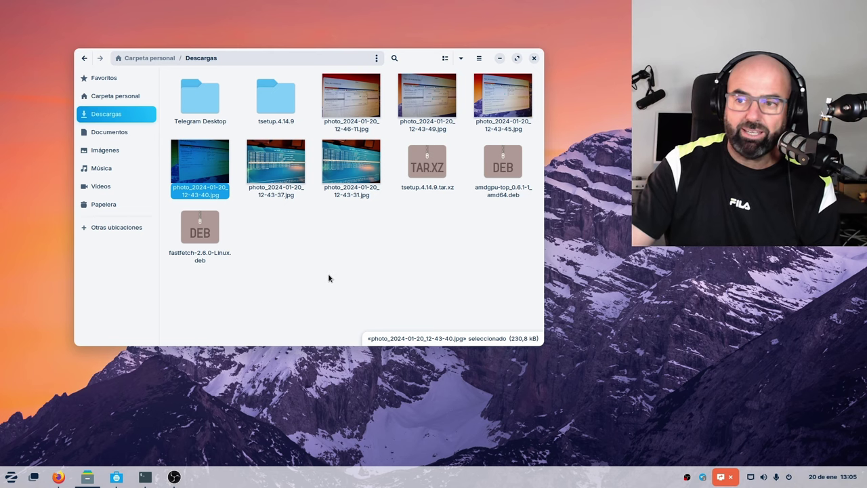
View the GRUB boot menu photos photo_2024-01-20_12-43-37.jpg and photo_2024-01-20_12-43-31.jpg, closing each one.
left_click(268, 173)
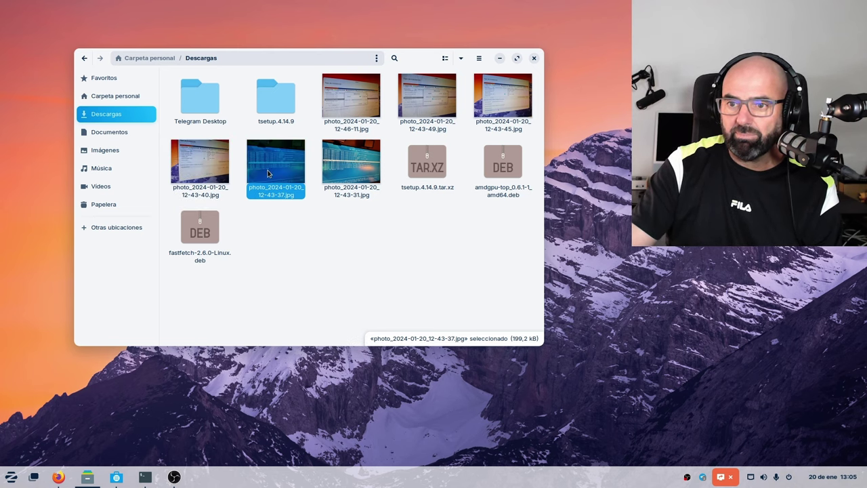
double_click(268, 173)
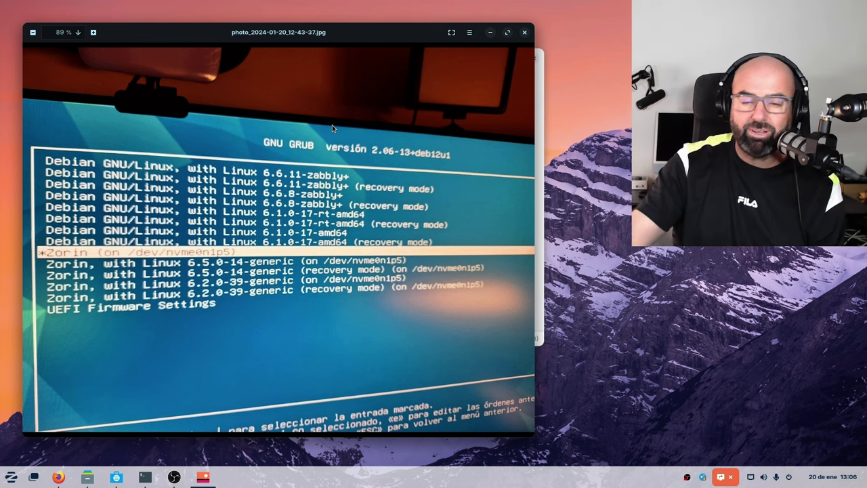
left_click(524, 32)
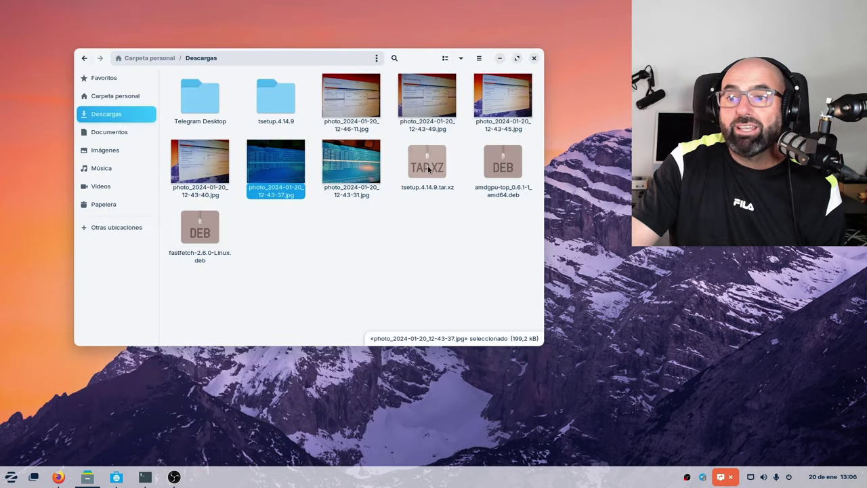
left_click(353, 164)
double_click(353, 164)
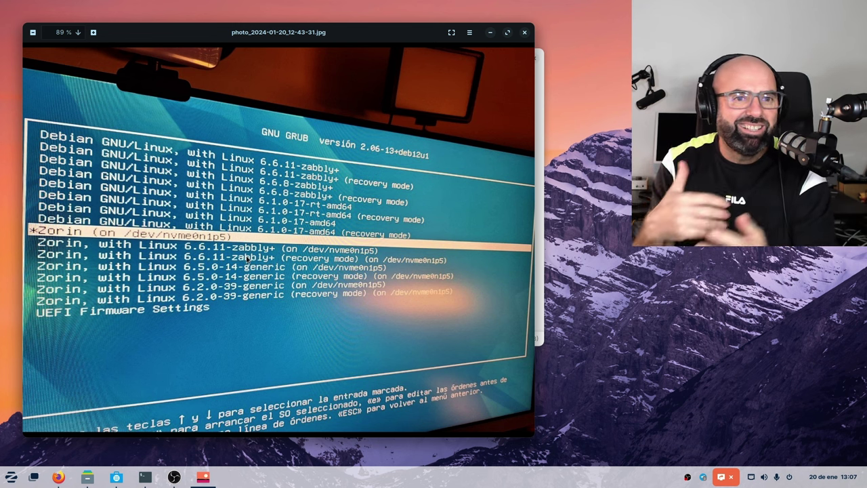
left_click(526, 31)
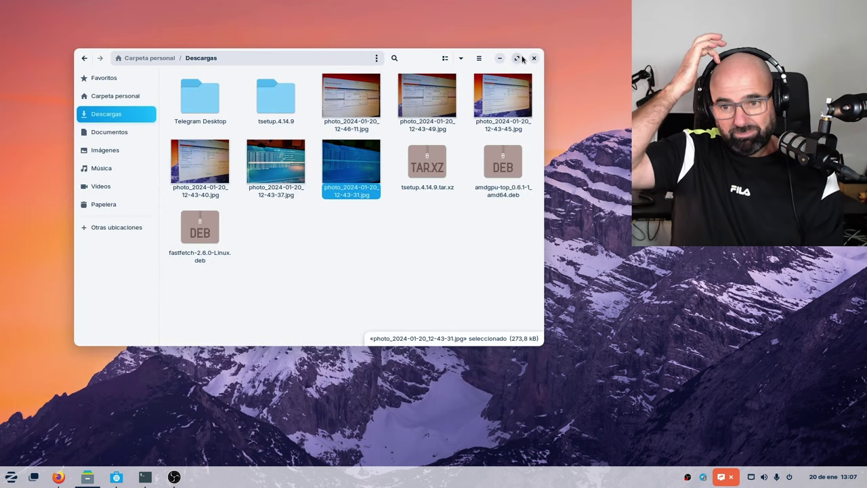
Deselect the photo, close the Descargas window and bring back the terminal with the fastfetch output.
left_click(397, 312)
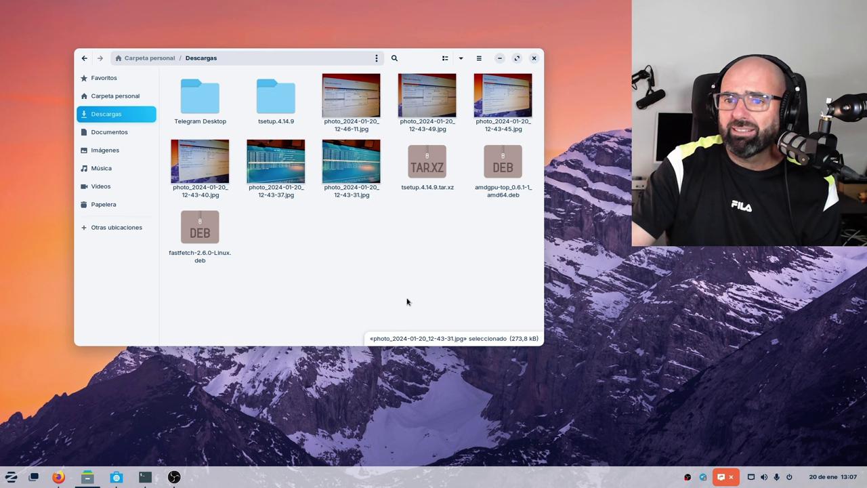
left_click(534, 60)
left_click(145, 477)
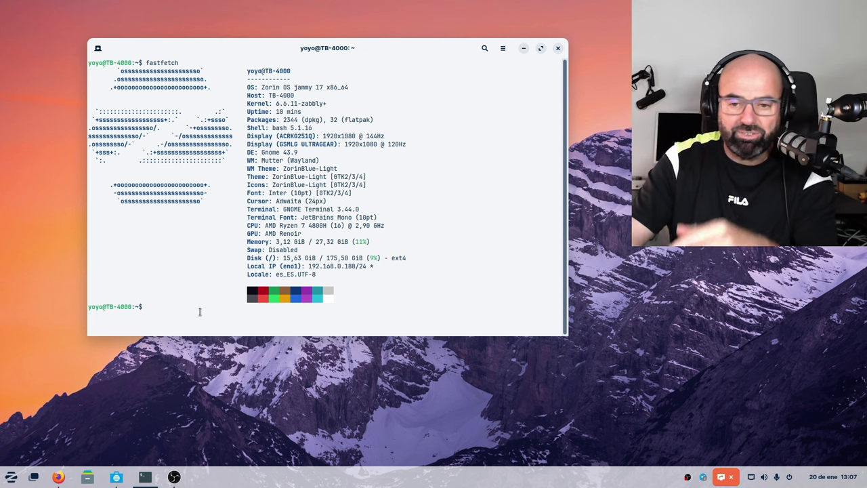
Look through the applications in the Zorin menu's Accesorios and Gráficos categories, and return to the category list.
left_click(11, 477)
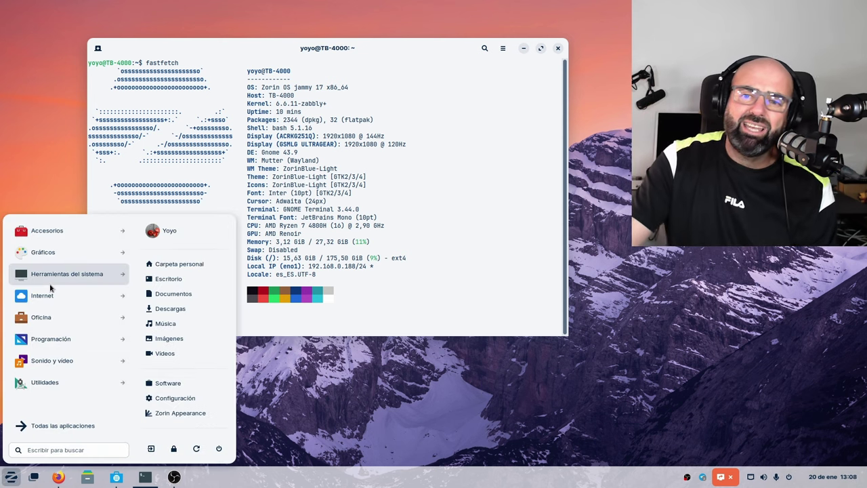
left_click(90, 230)
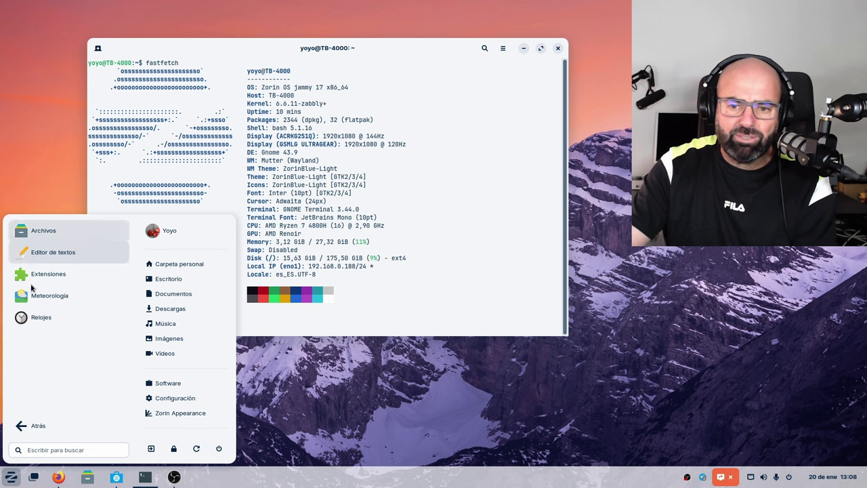
left_click(34, 425)
left_click(66, 253)
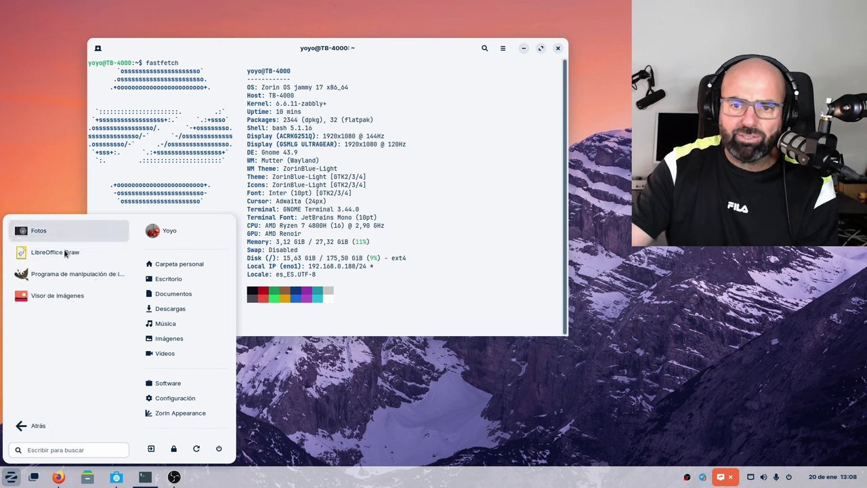
left_click(20, 426)
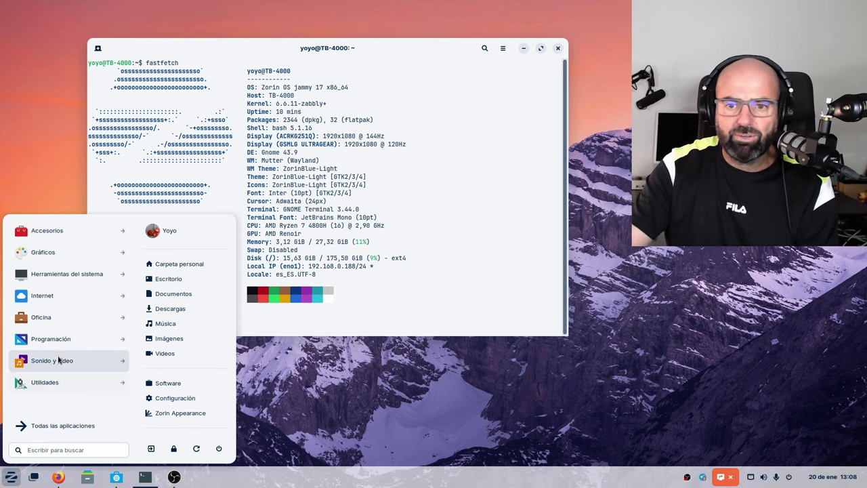
Look through the applications in the Herramientas del sistema category down to the end of the list.
left_click(85, 276)
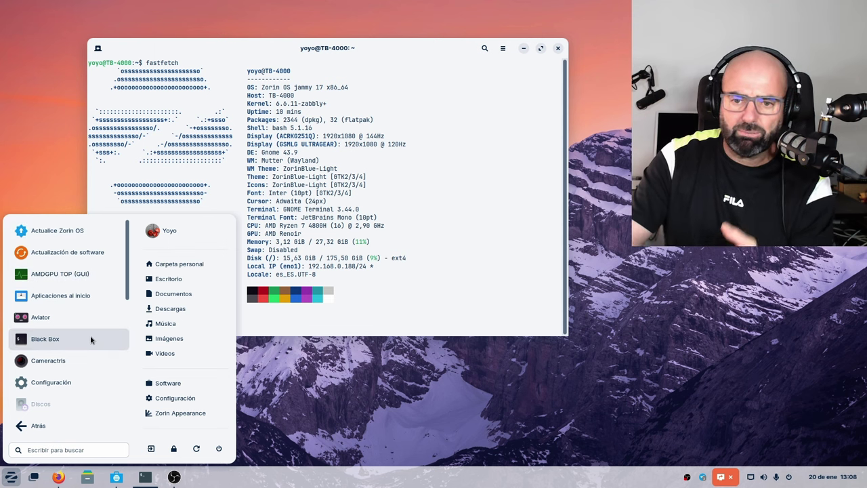
scroll(92, 331, "down", 4)
scroll(92, 331, "down", 3)
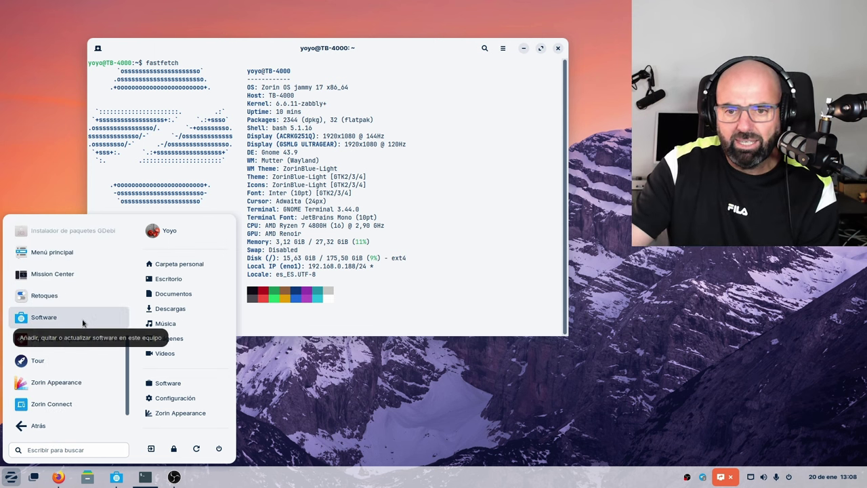
Look through the applications in the Zorin menu's Internet, Oficina and Programación categories, returning to the category list after each.
left_click(76, 426)
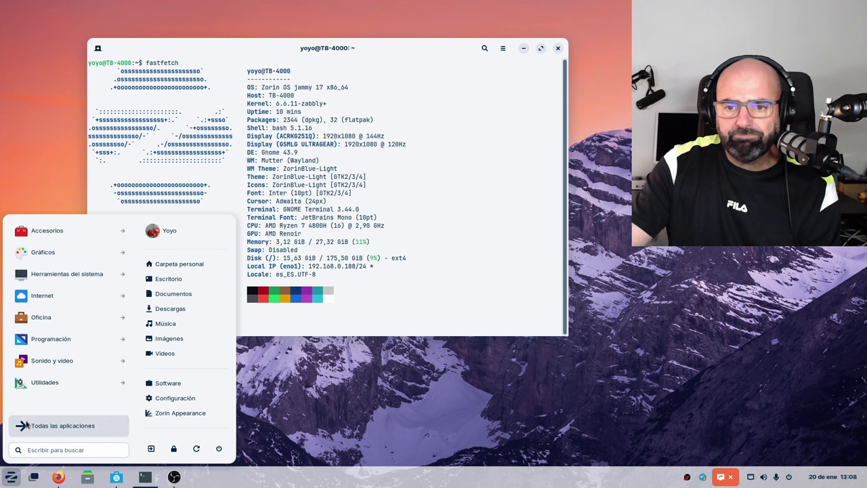
left_click(66, 296)
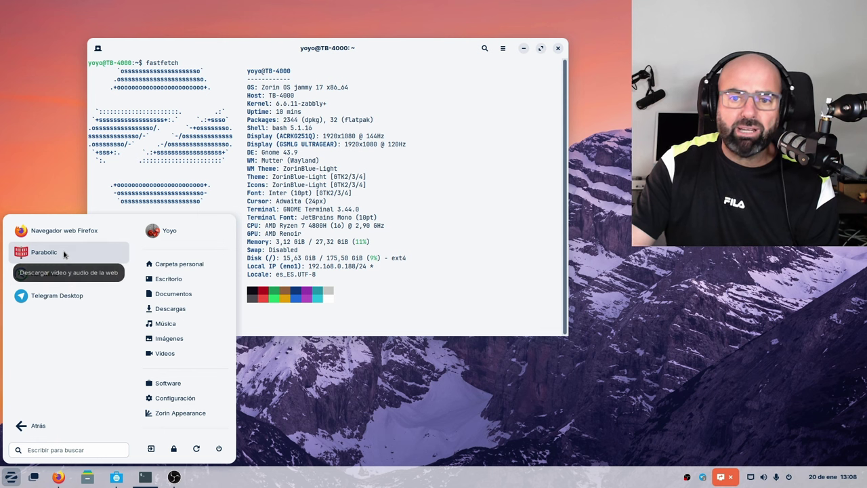
left_click(27, 434)
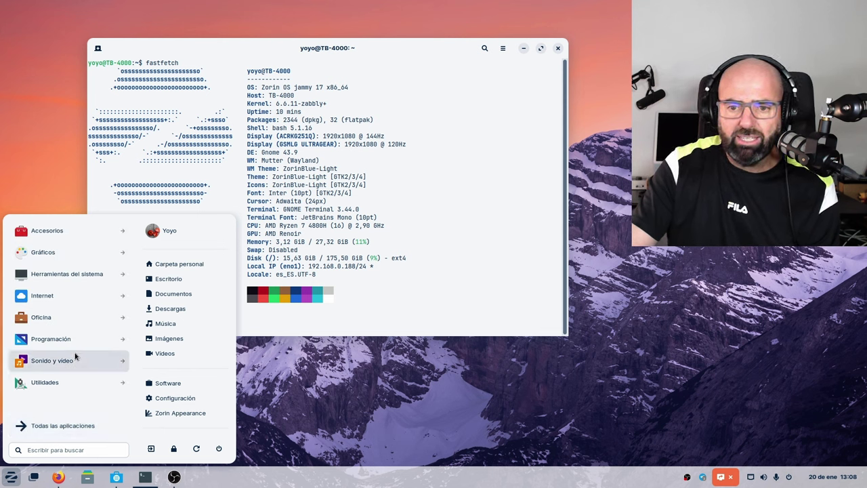
left_click(69, 321)
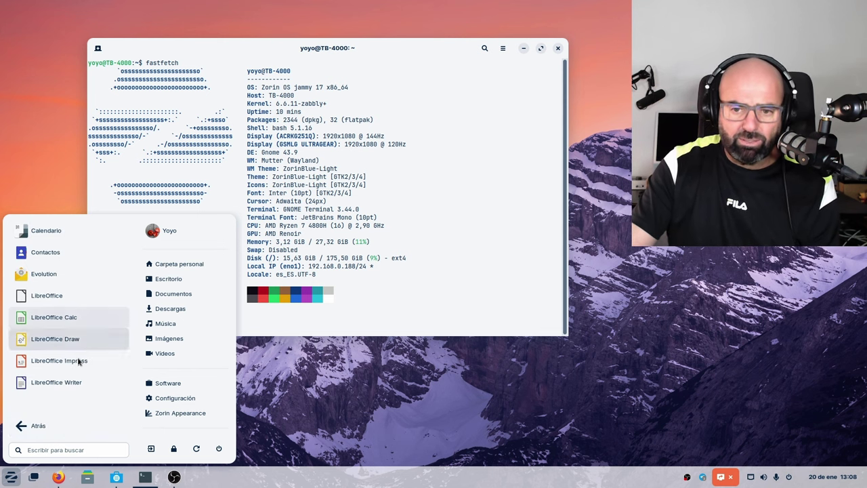
left_click(38, 425)
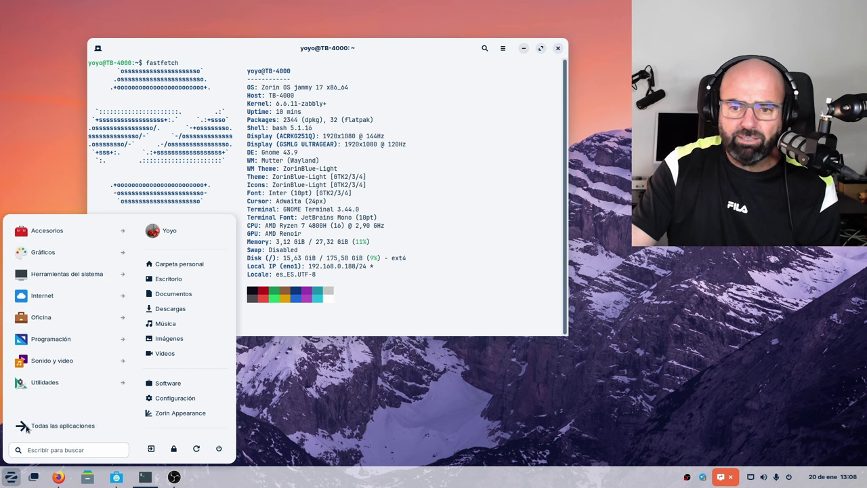
left_click(57, 344)
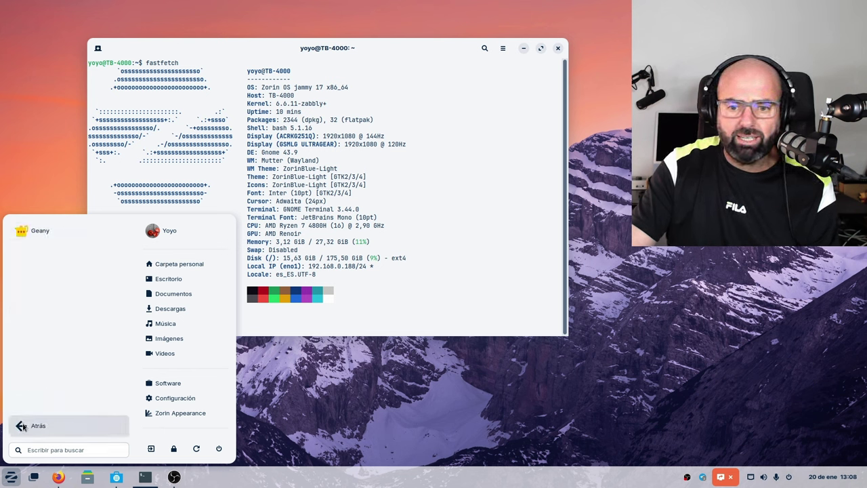
left_click(35, 426)
Look through the applications in the Sonido y vídeo category down to Vídeos, and return to the category list.
left_click(65, 364)
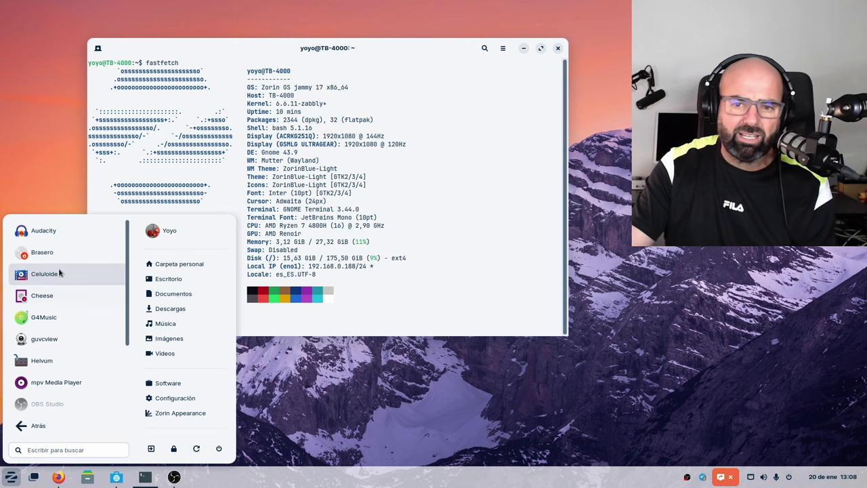
scroll(104, 314, "down", 3)
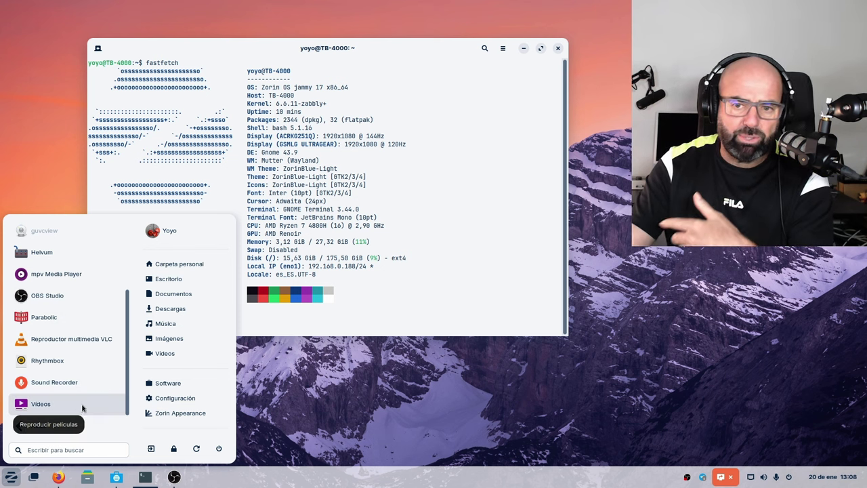
scroll(61, 359, "up", 3)
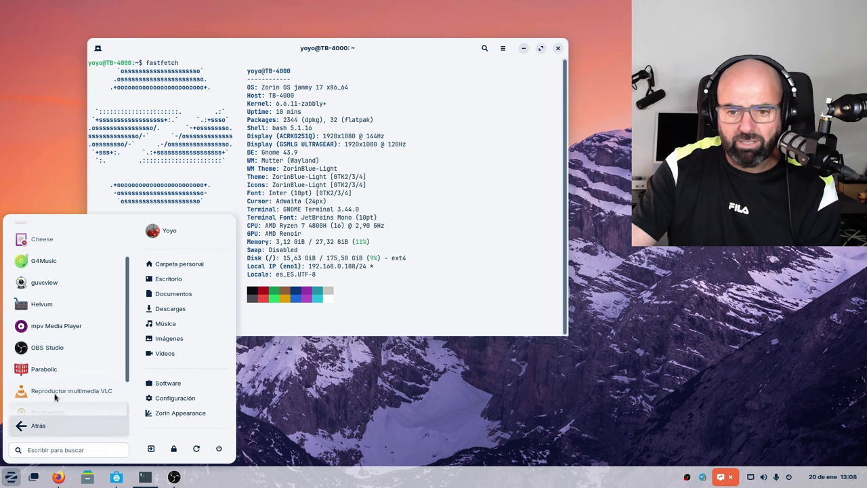
left_click(21, 425)
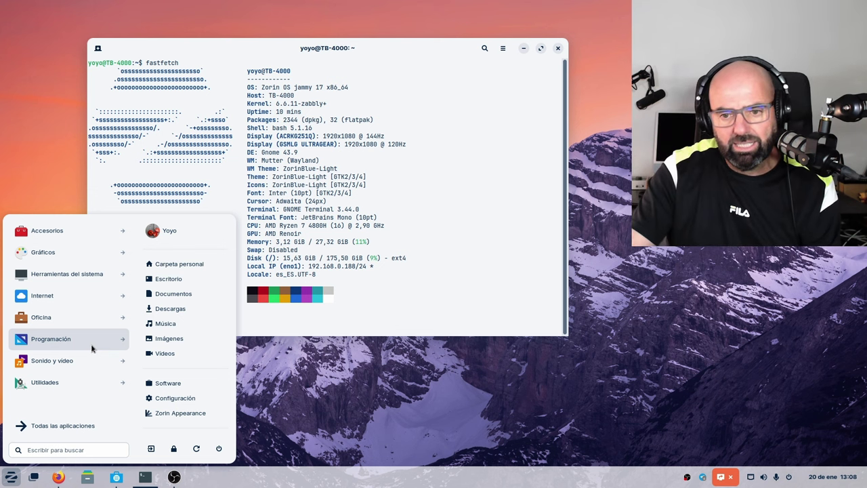
Look through the applications in the Utilidades category and close the Zorin menu.
left_click(61, 382)
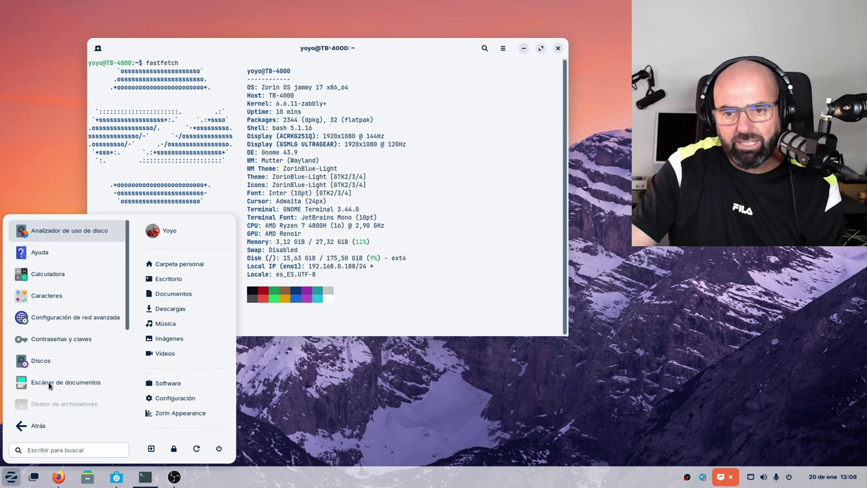
scroll(111, 271, "down", 3)
scroll(110, 271, "up", 3)
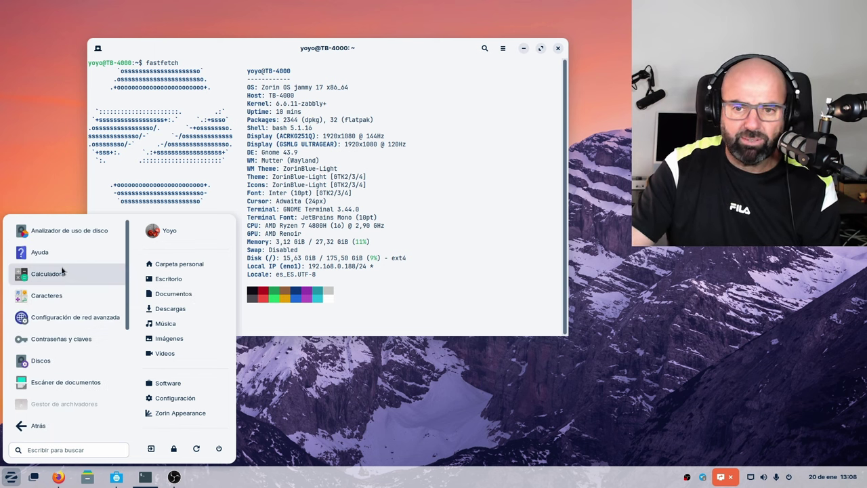
left_click(388, 408)
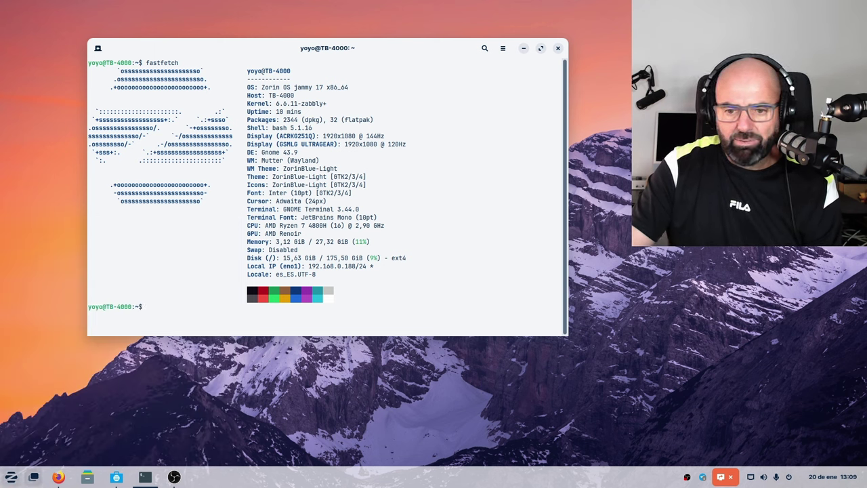
Search the Zorin menu for "hel", open Helvum and maximize its window.
left_click(11, 477)
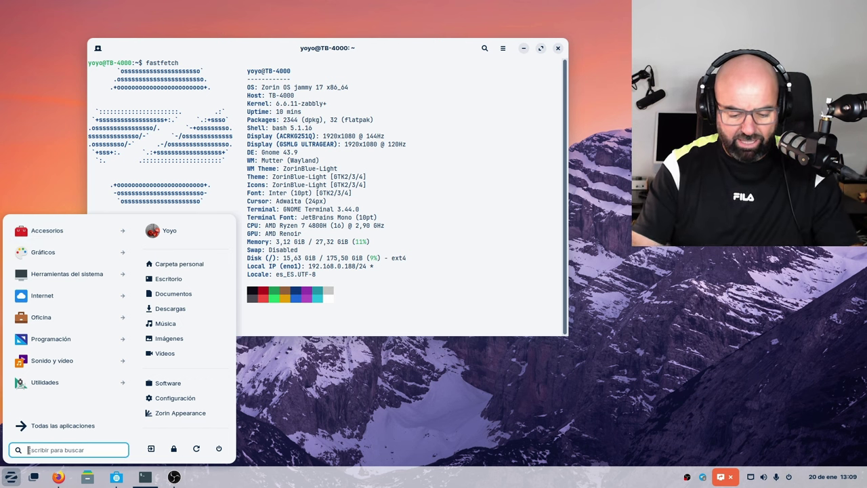
type("hel")
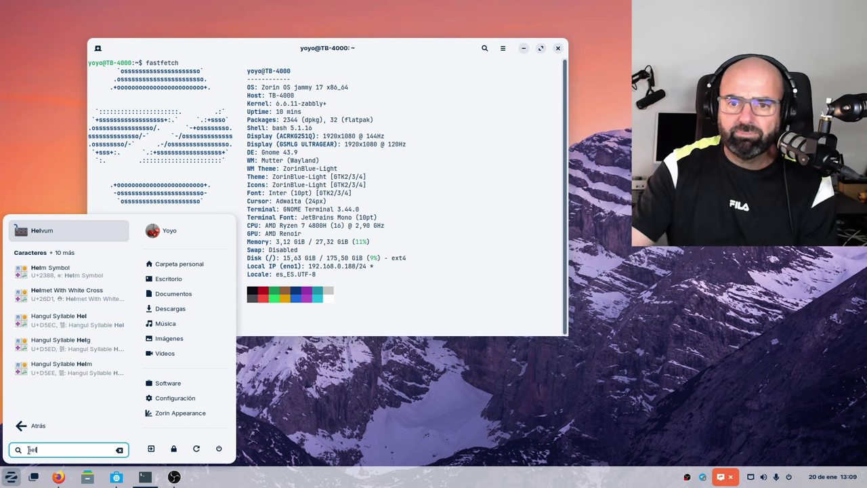
left_click(51, 237)
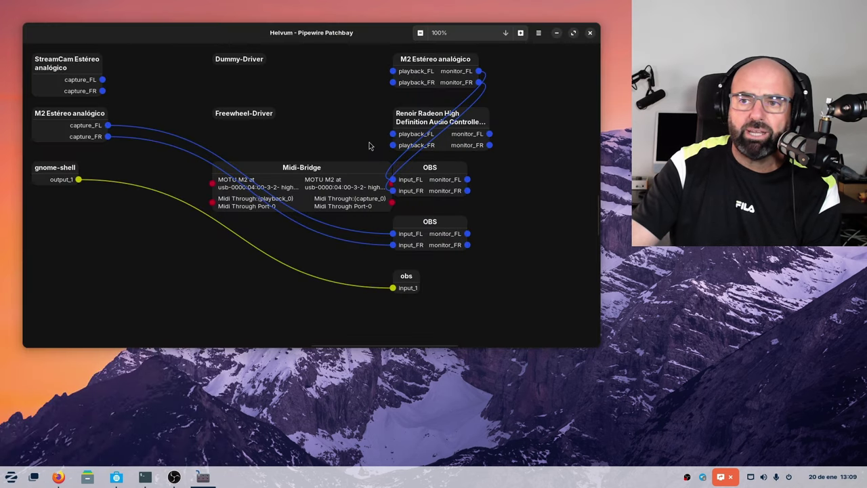
left_click(573, 32)
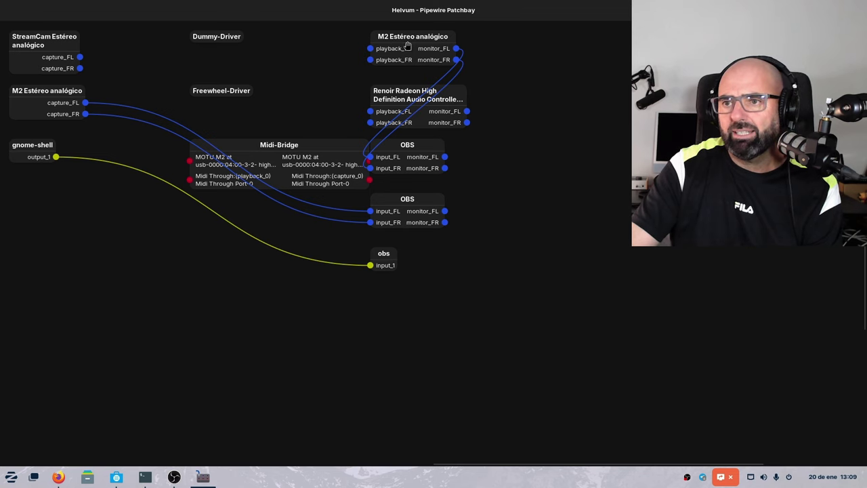
Move the M2 Estéreo analógico playback node, its linked OBS node and the M2 Estéreo analógico capture node to the patchbay's empty lower area.
left_click_drag(404, 41, 127, 278)
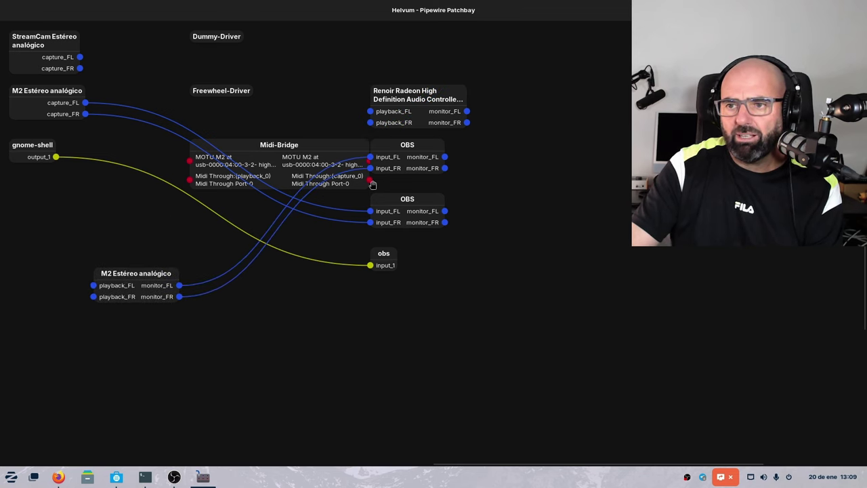
left_click_drag(410, 148, 448, 356)
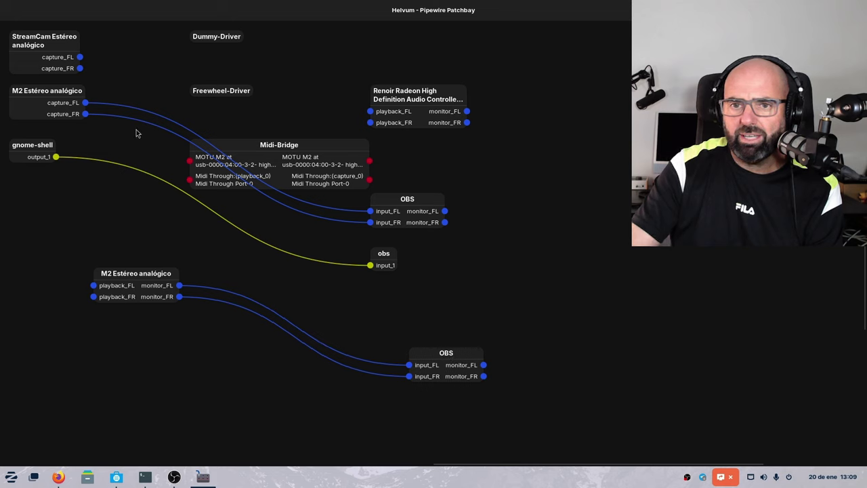
left_click_drag(34, 95, 87, 363)
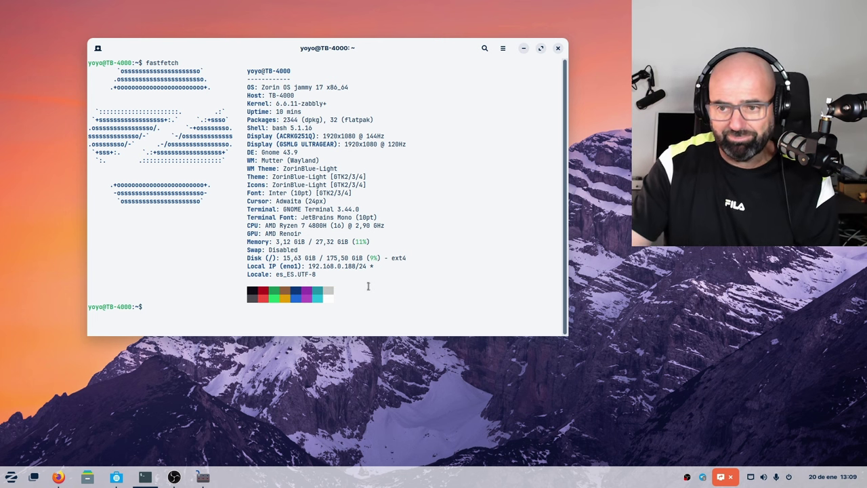
Open the Software store and reposition its window over the terminal.
left_click(11, 478)
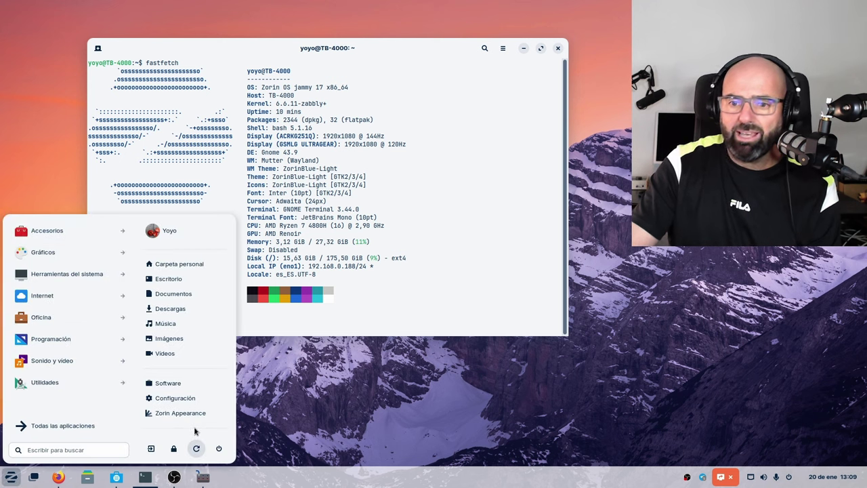
left_click(197, 384)
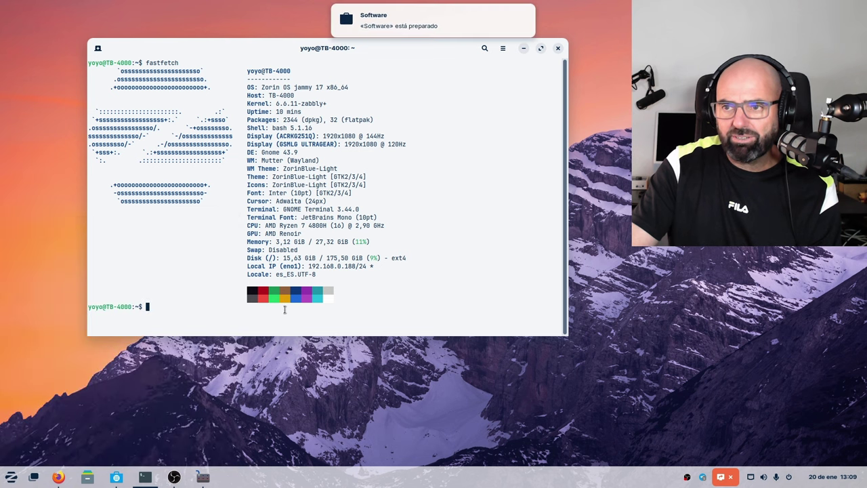
left_click(434, 30)
left_click_drag(605, 66, 490, 64)
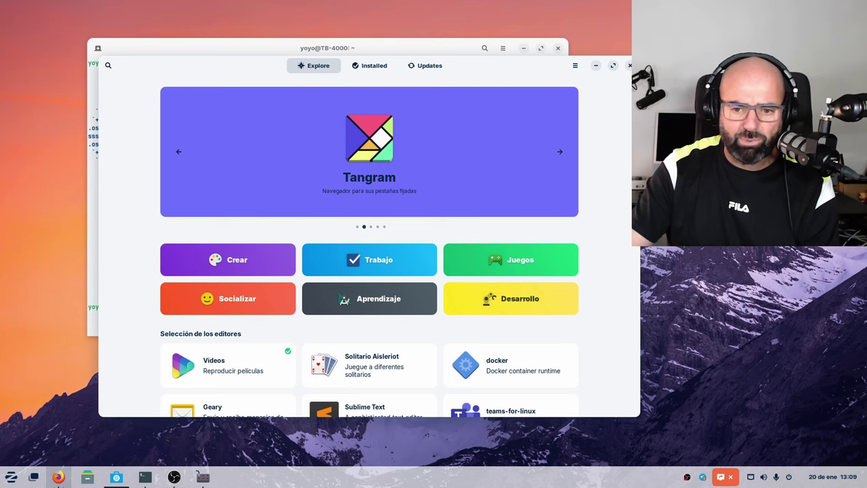
Switch to the Firefox window and skim the MuyLinux article about Zorin OS 17 to its end.
mouse_move(59, 477)
left_click(84, 414)
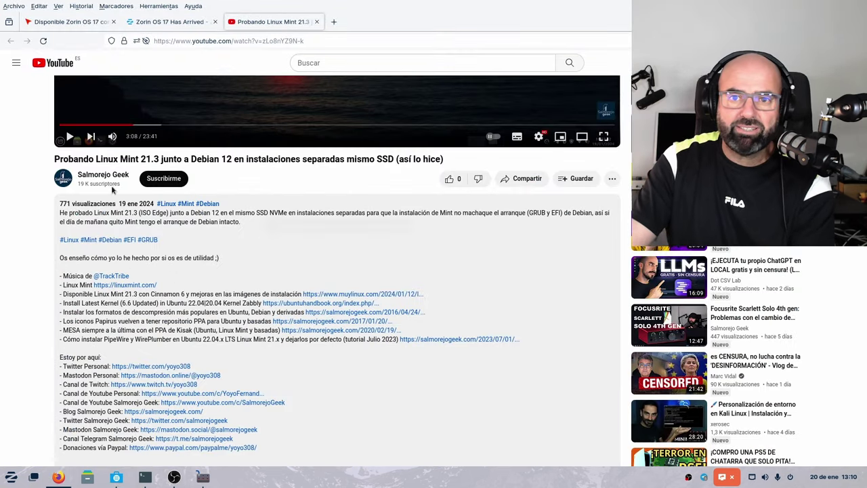
left_click(61, 22)
scroll(166, 229, "down", 15)
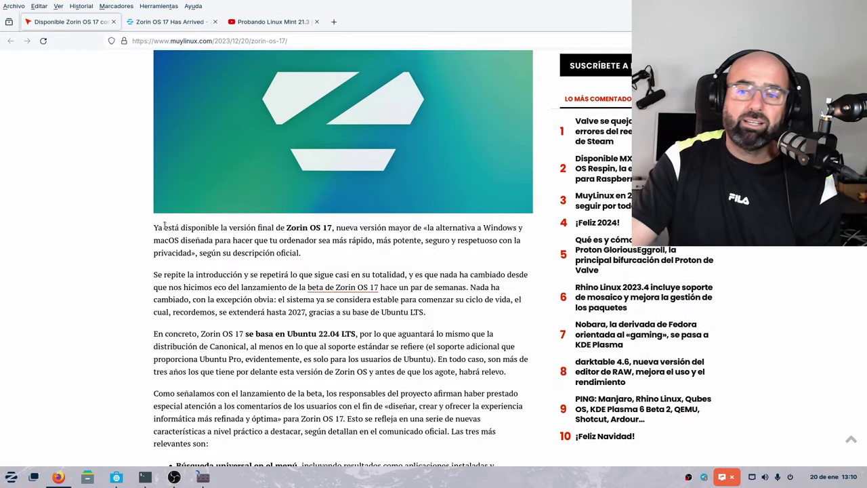
scroll(169, 217, "down", 5)
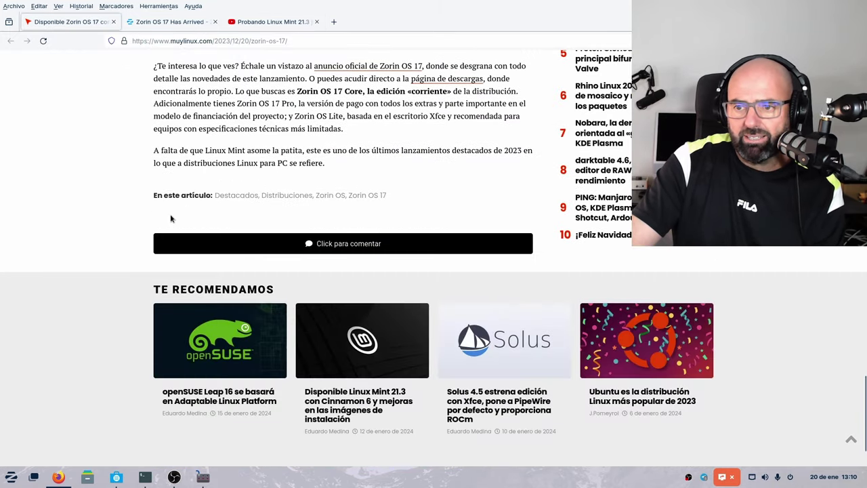
scroll(170, 203, "up", 7)
Open the "Zorin OS 17 Has Arrived" blog post and skim its new features from performance through the Software store and window tiling.
left_click(163, 23)
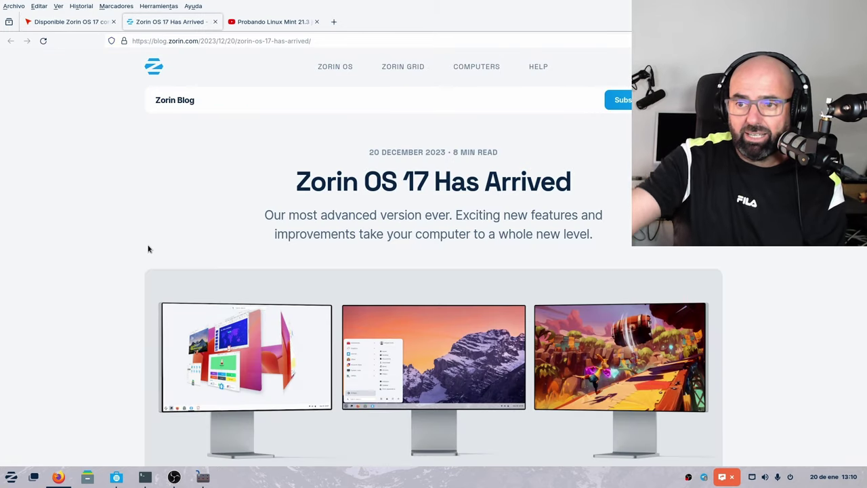
scroll(148, 249, "down", 8)
scroll(204, 246, "down", 15)
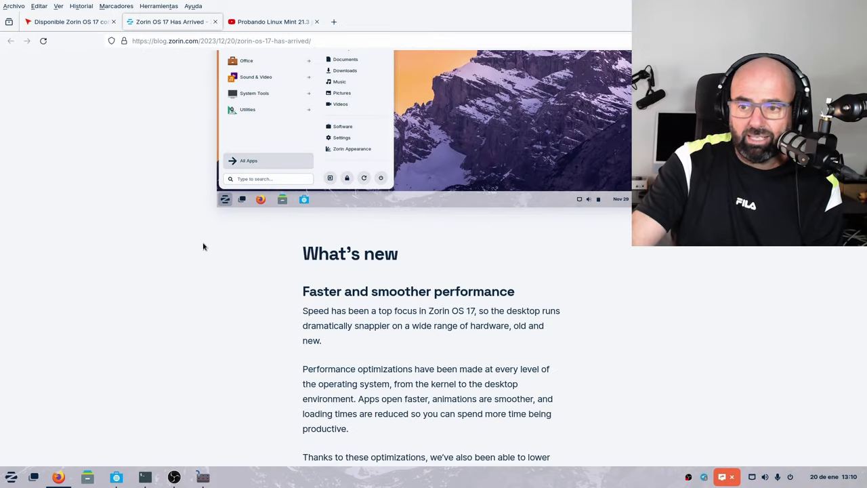
scroll(233, 217, "down", 15)
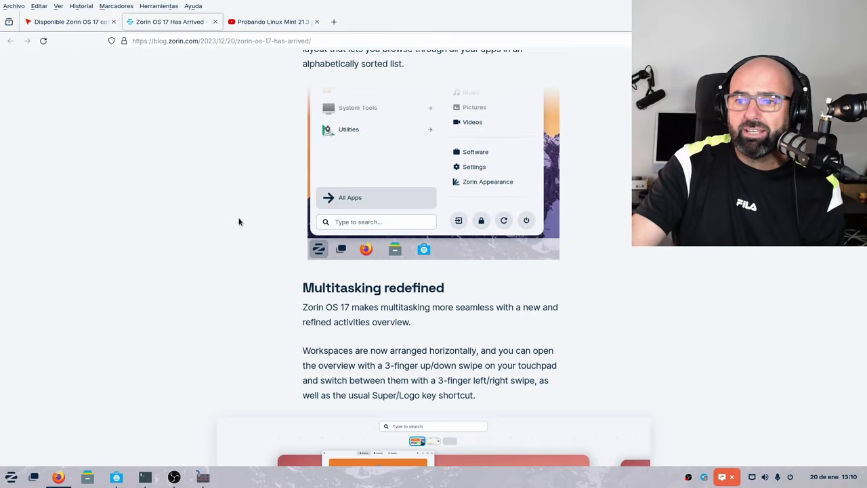
scroll(273, 219, "down", 10)
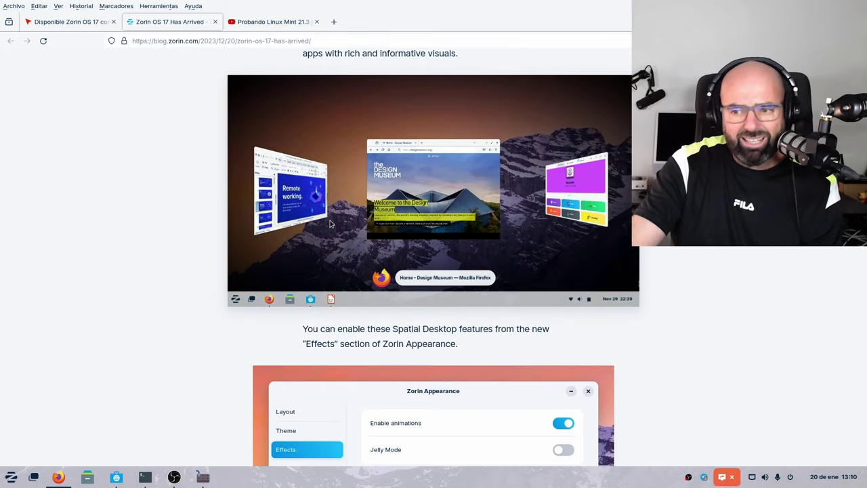
scroll(193, 225, "up", 6)
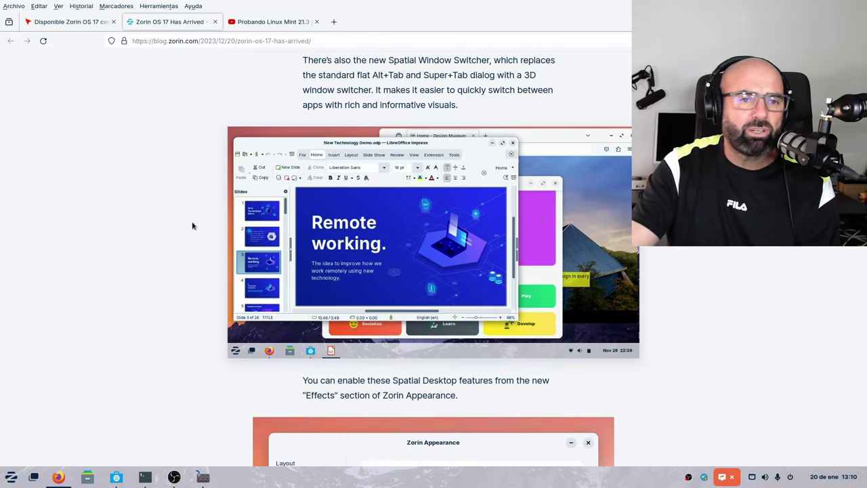
scroll(727, 265, "down", 15)
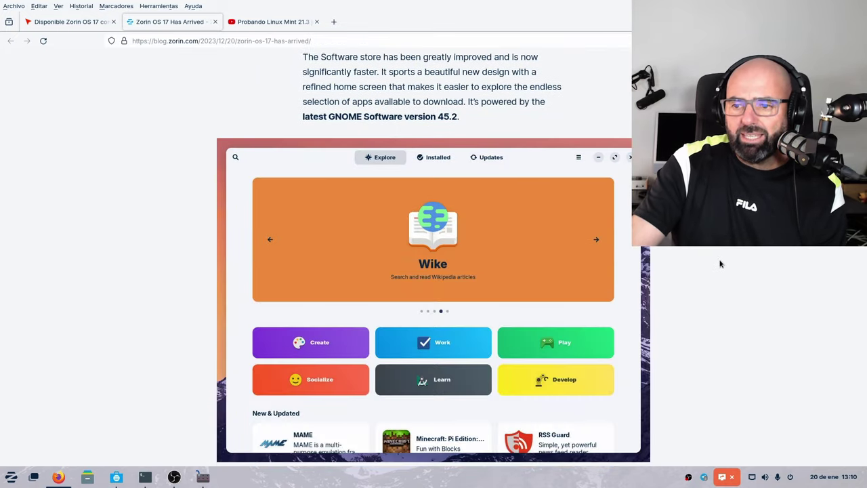
scroll(720, 259, "down", 20)
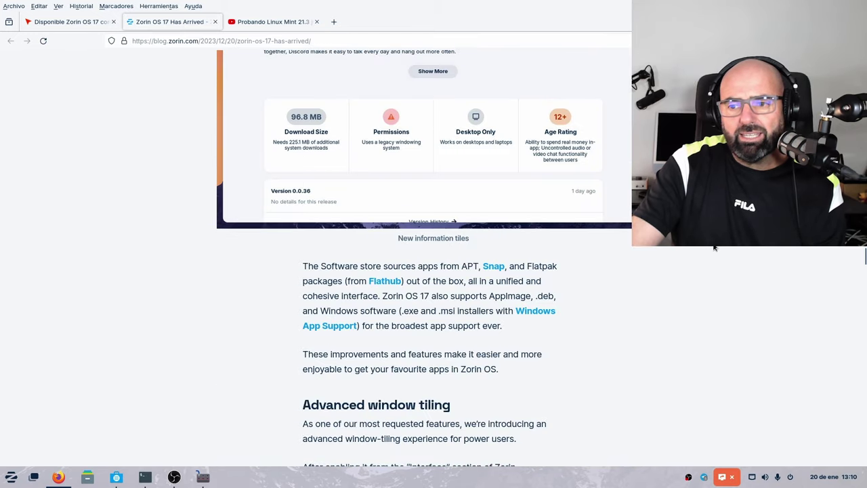
scroll(434, 257, "down", 20)
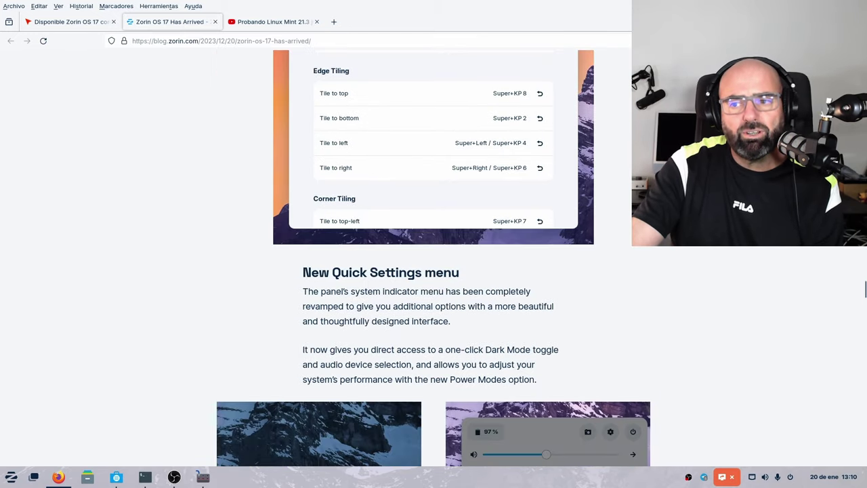
Read the rest of the Zorin blog post, from the Quick Settings menu and Power Modes to the Buy a computer section.
scroll(434, 258, "down", 5)
scroll(434, 258, "down", 5)
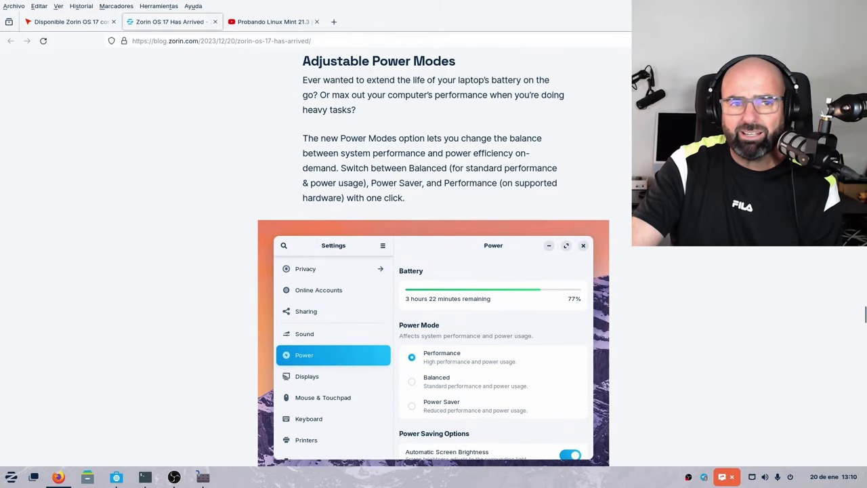
scroll(433, 258, "down", 4)
scroll(434, 258, "down", 8)
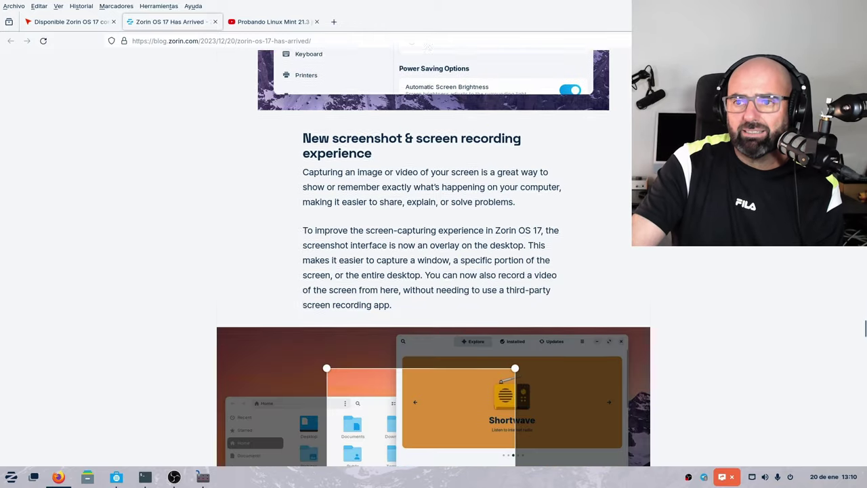
scroll(433, 258, "down", 7)
scroll(434, 257, "down", 8)
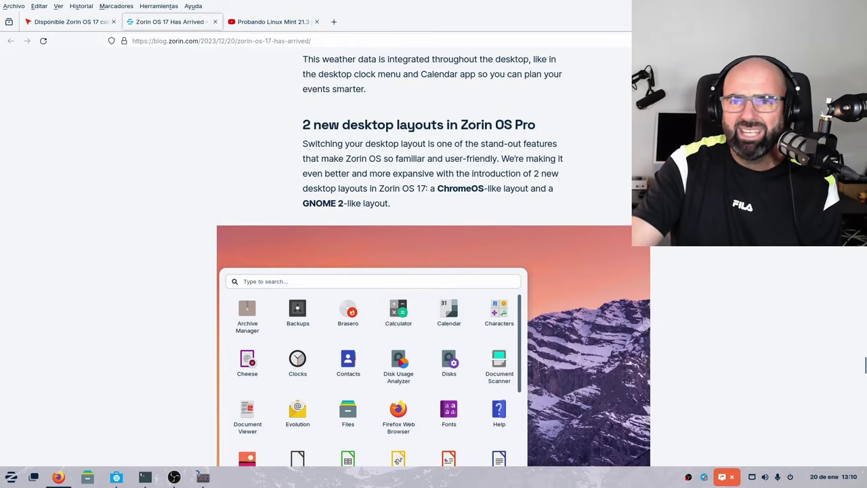
scroll(434, 257, "down", 10)
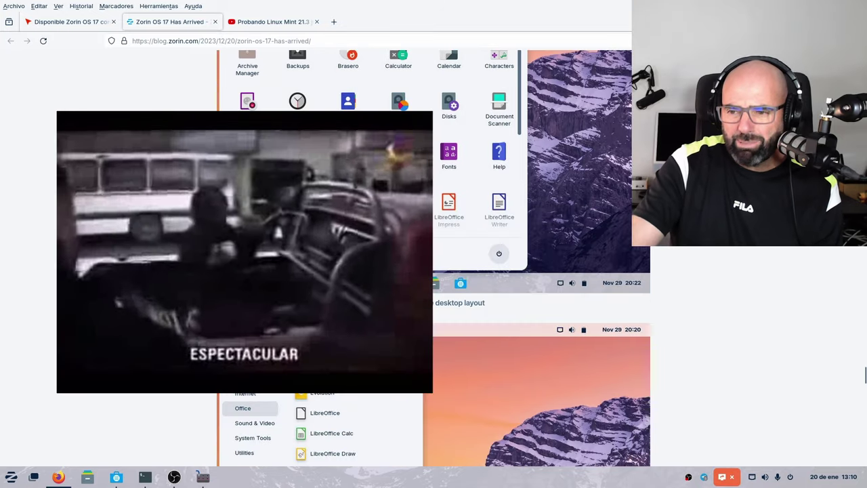
scroll(433, 258, "down", 12)
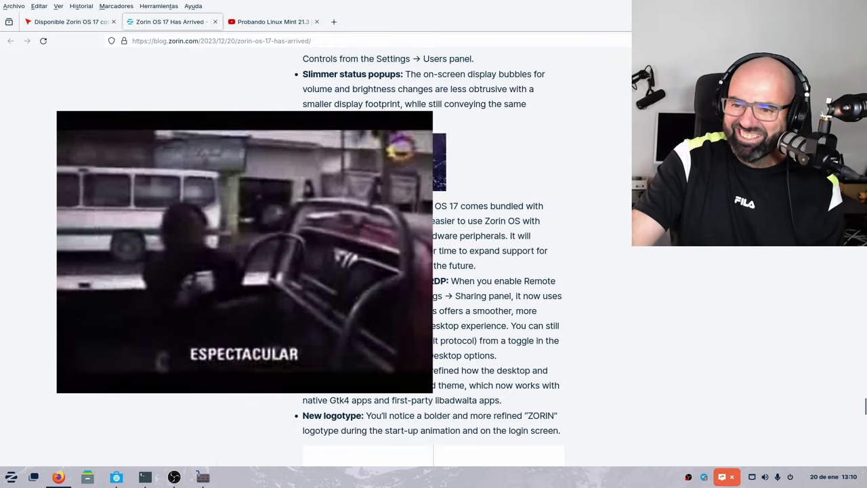
scroll(434, 257, "down", 8)
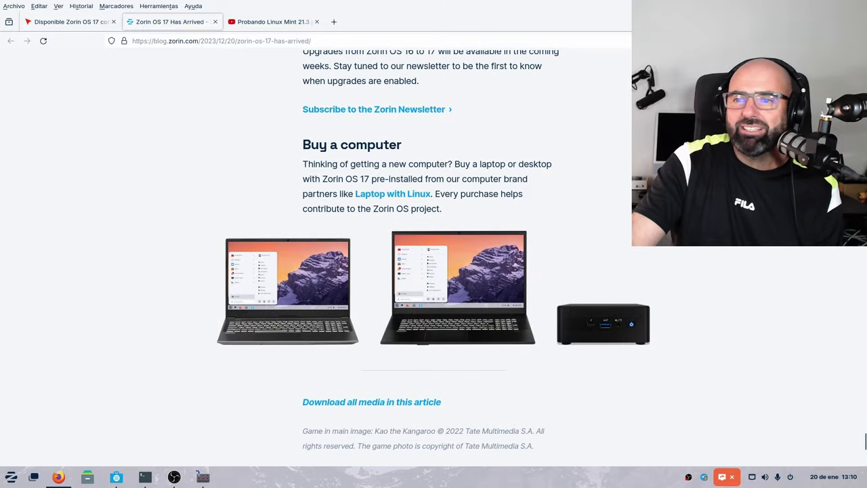
Revisit the blog section on the two new Zorin OS Pro desktop layouts and return to the Software store.
scroll(434, 257, "up", 12)
scroll(434, 257, "up", 20)
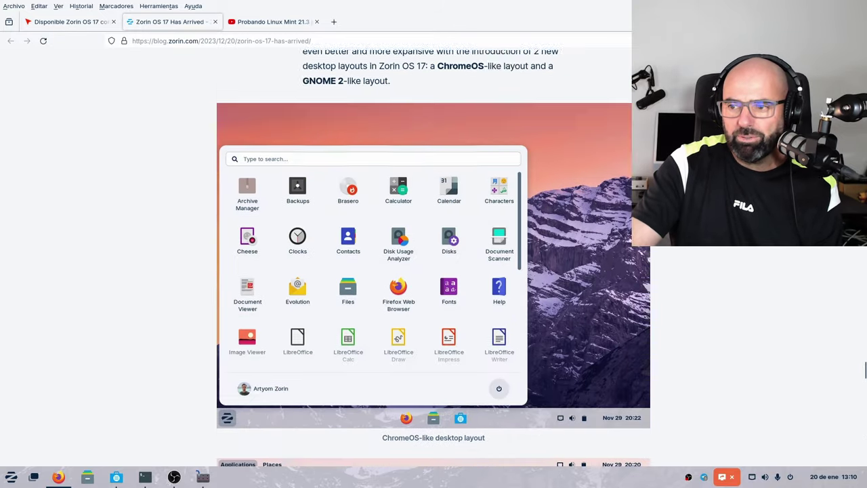
scroll(434, 257, "down", 10)
scroll(434, 257, "up", 4)
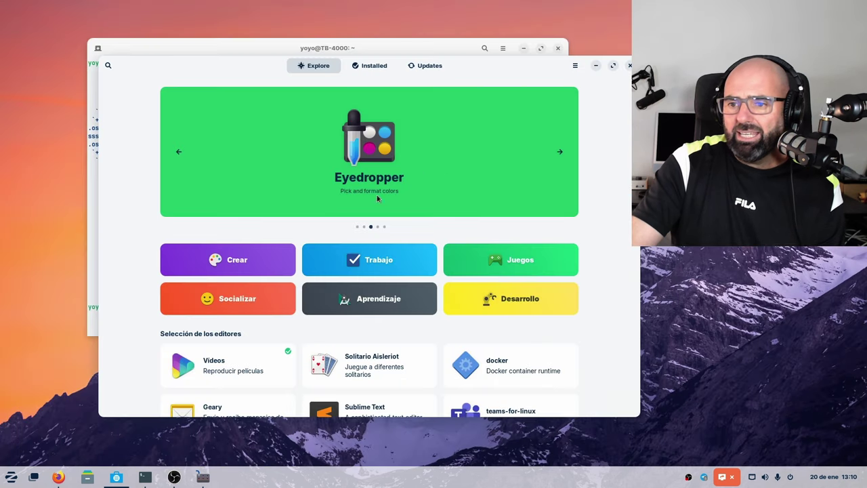
Open the Software store's repository settings, enlarge the window and review the Otro software sources before closing it.
left_click(575, 66)
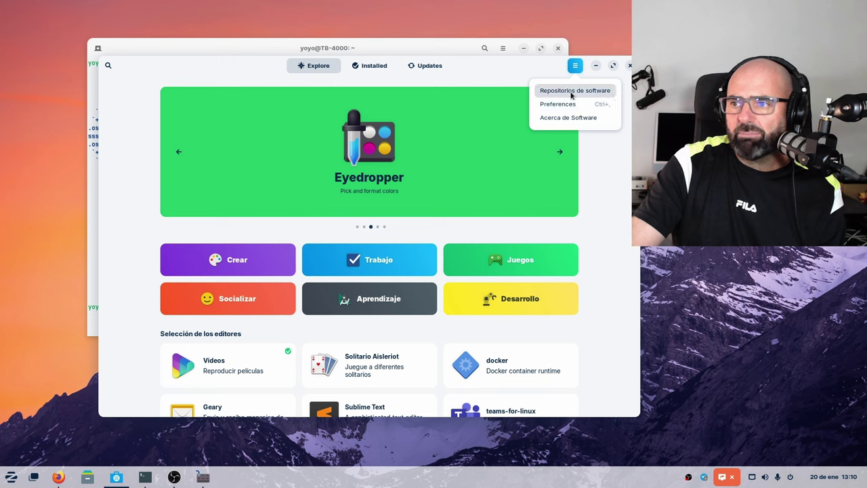
left_click(470, 108)
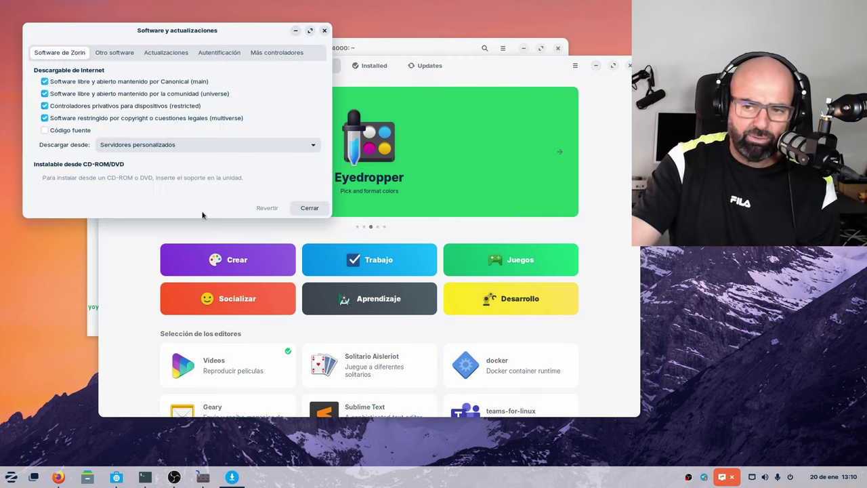
left_click_drag(331, 215, 565, 412)
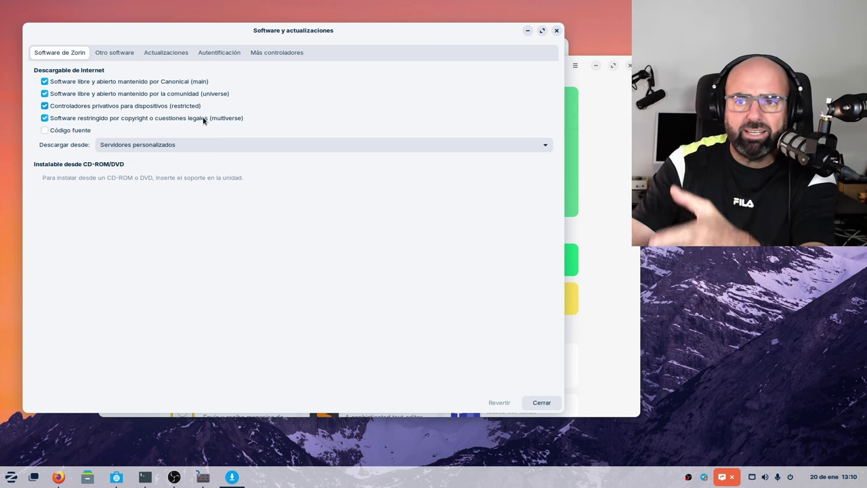
left_click(128, 59)
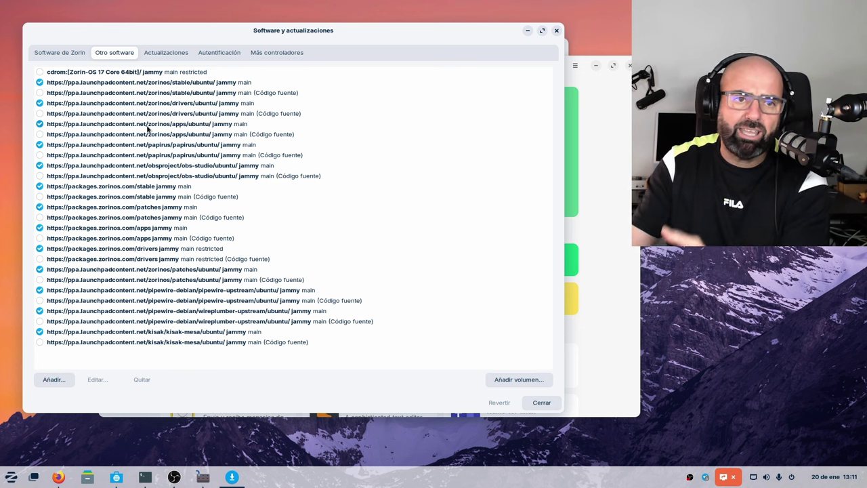
left_click(556, 31)
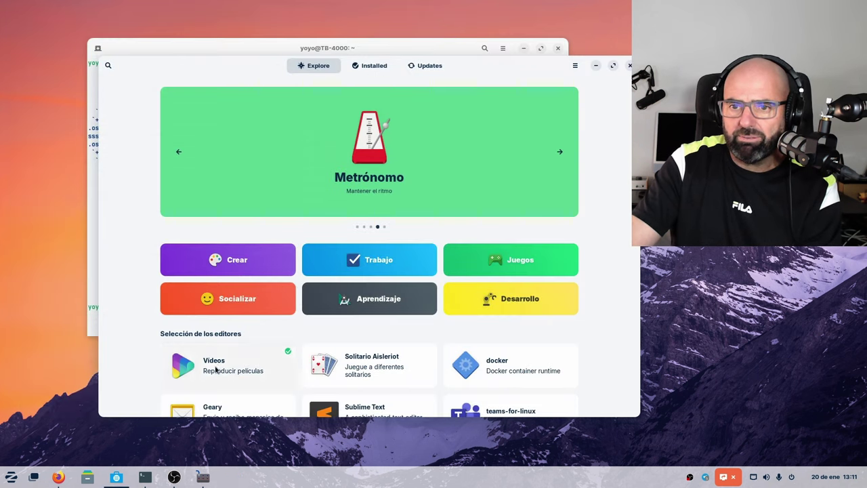
Open the file manager and browse the Equipo drive to the /etc/apt/sources.list.d folder.
left_click(87, 477)
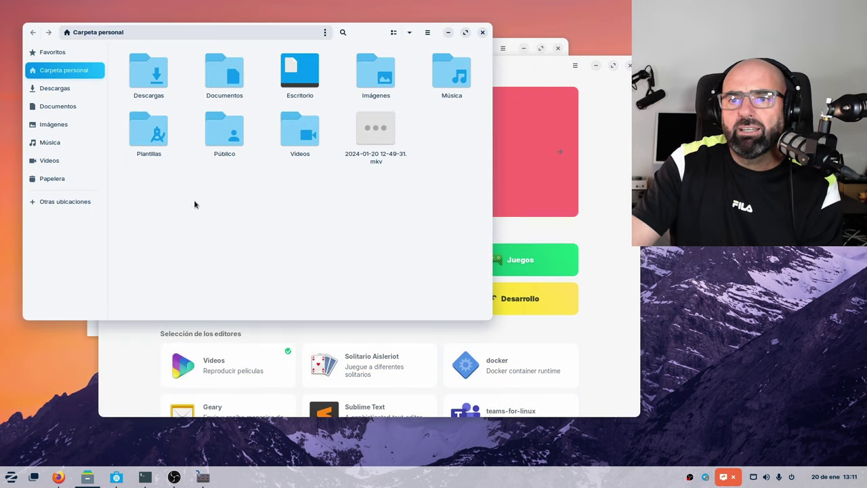
left_click(77, 202)
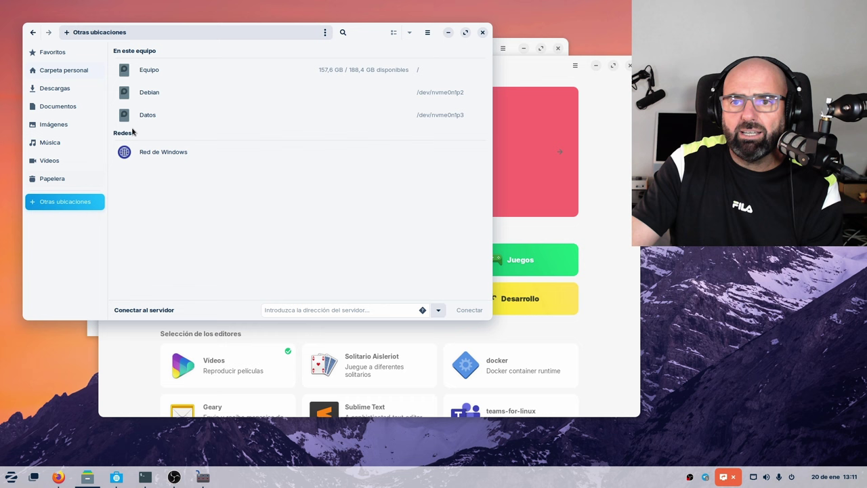
left_click(159, 70)
left_click(441, 79)
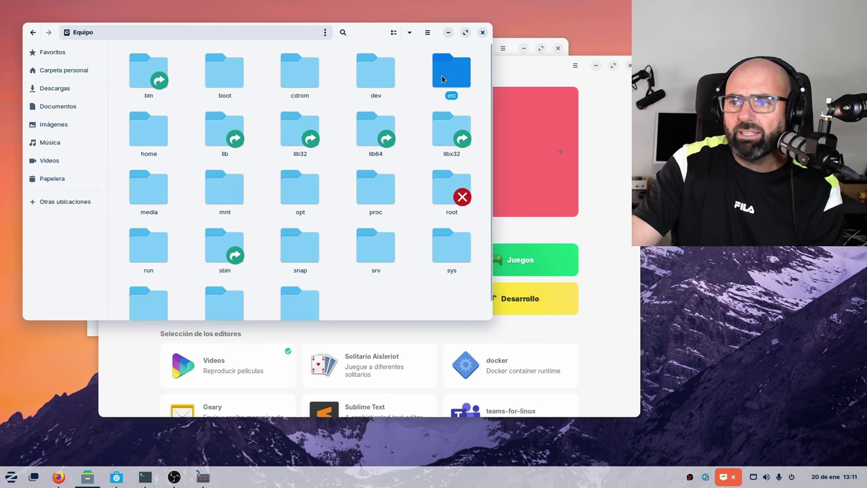
double_click(442, 80)
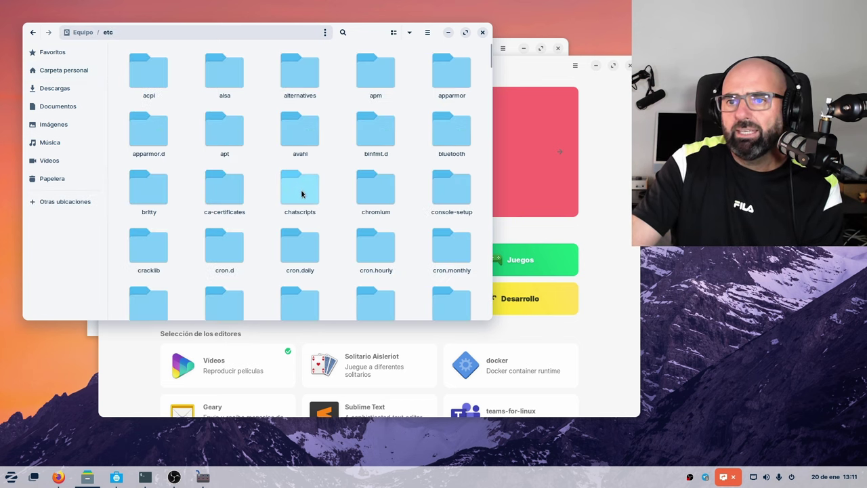
double_click(231, 133)
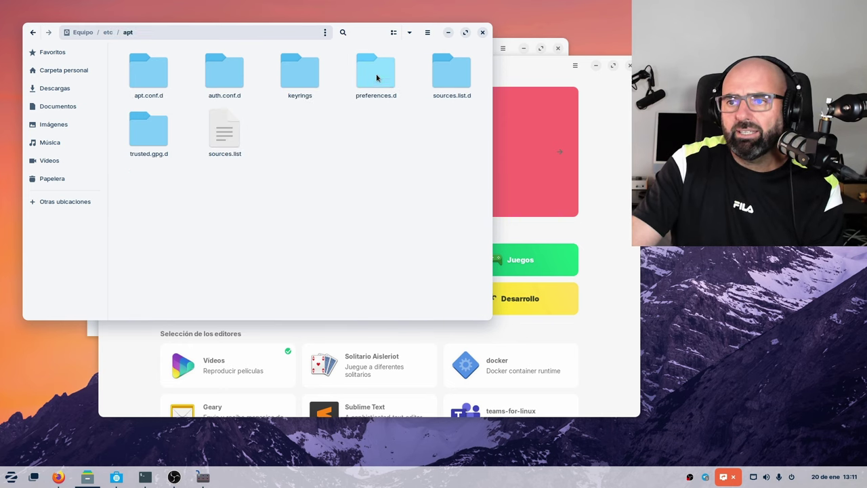
double_click(451, 74)
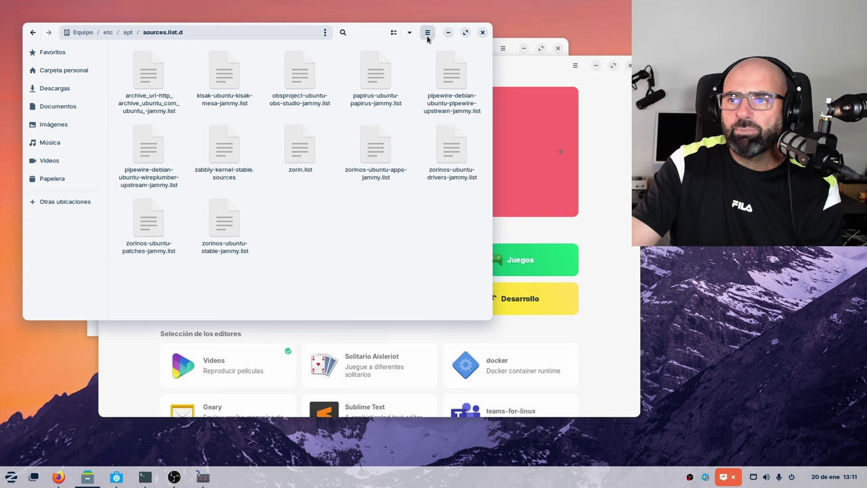
Show the sources.list.d files in list view, select archive_uri-http_archive_ubuntu_com_ubuntu_-jammy.list, and close the file manager.
left_click(394, 32)
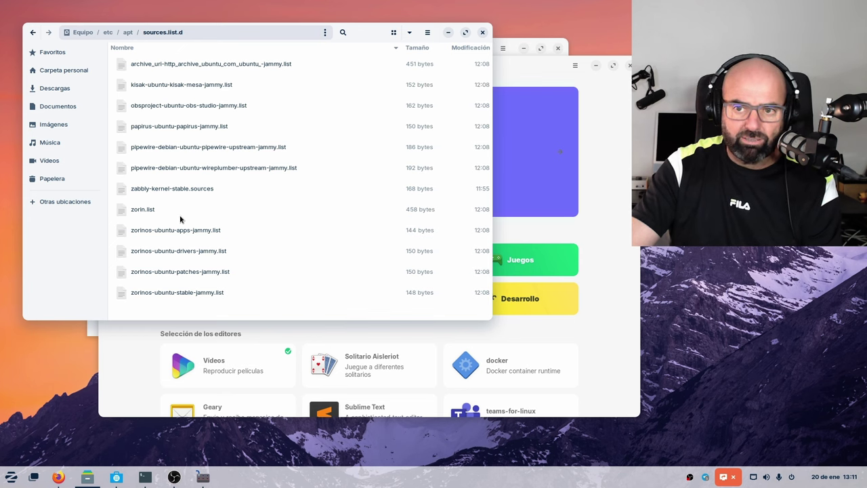
left_click(193, 65)
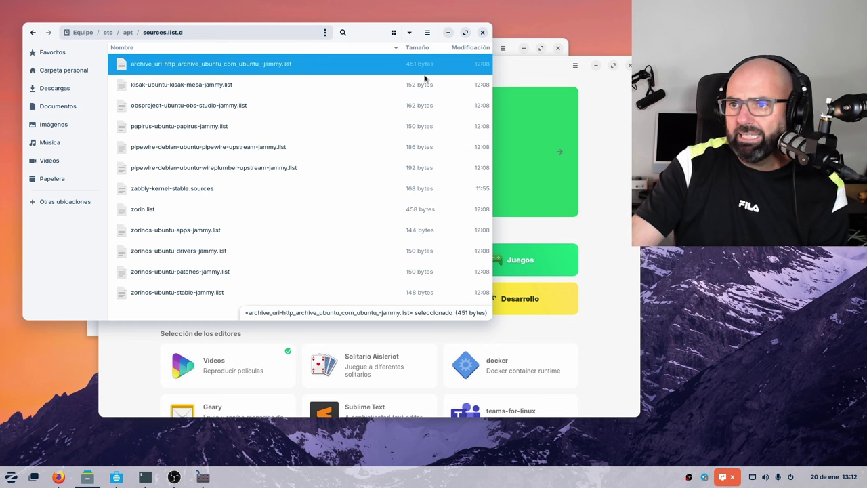
left_click(482, 32)
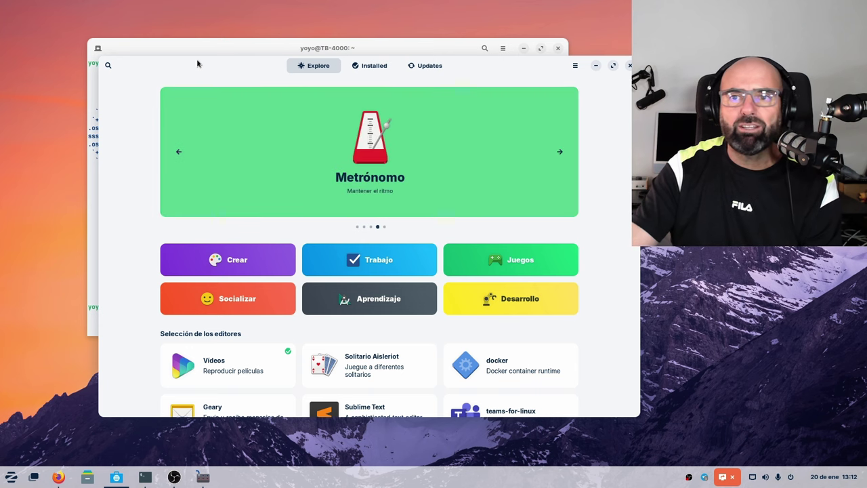
Browse the editors' picks and new apps on the Software store's Explore page and close the store.
scroll(407, 219, "down", 10)
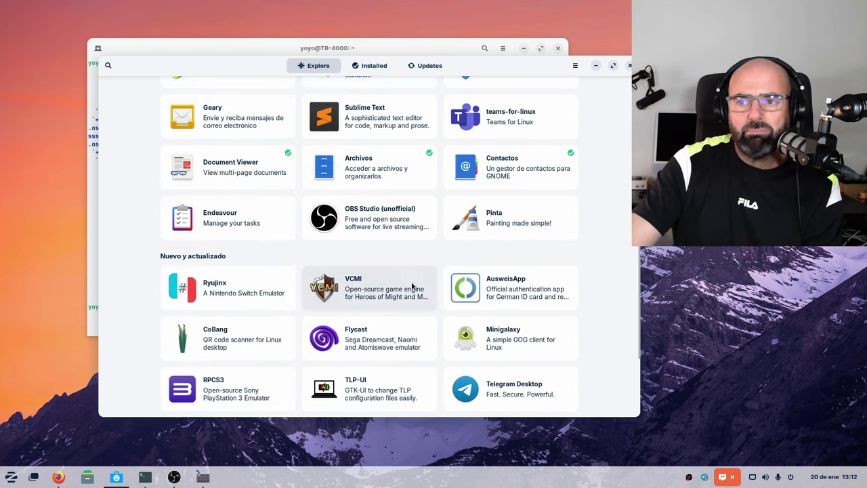
scroll(414, 296, "up", 10)
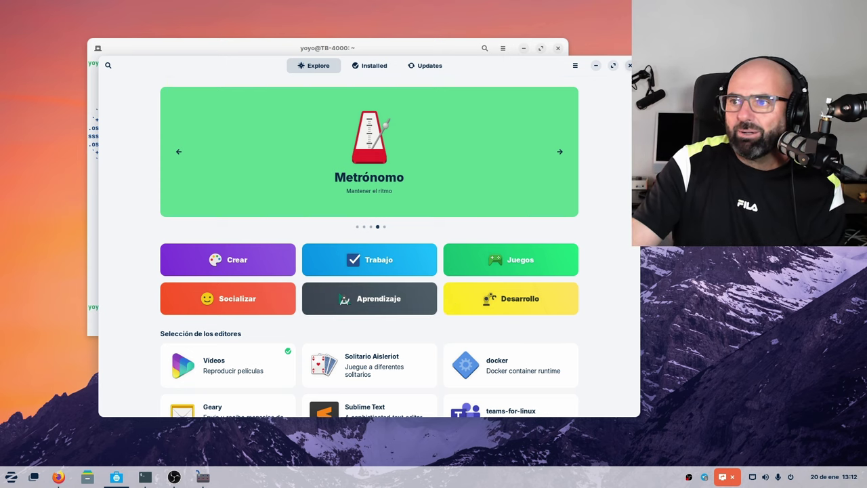
left_click(116, 477)
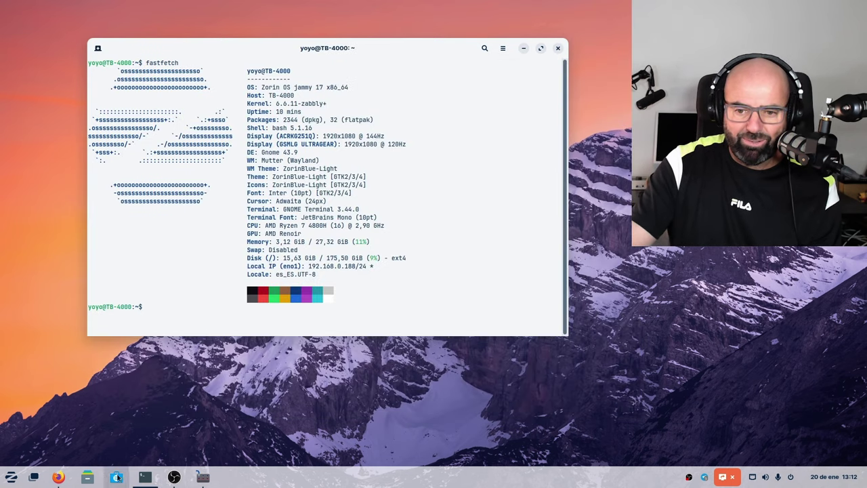
Open Zorin Appearance from the Zorin menu on its Presentación layouts.
left_click(10, 478)
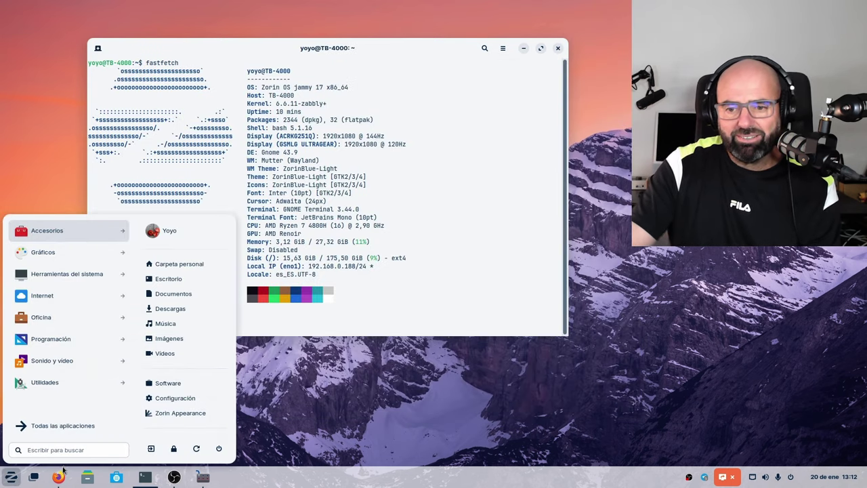
left_click(173, 419)
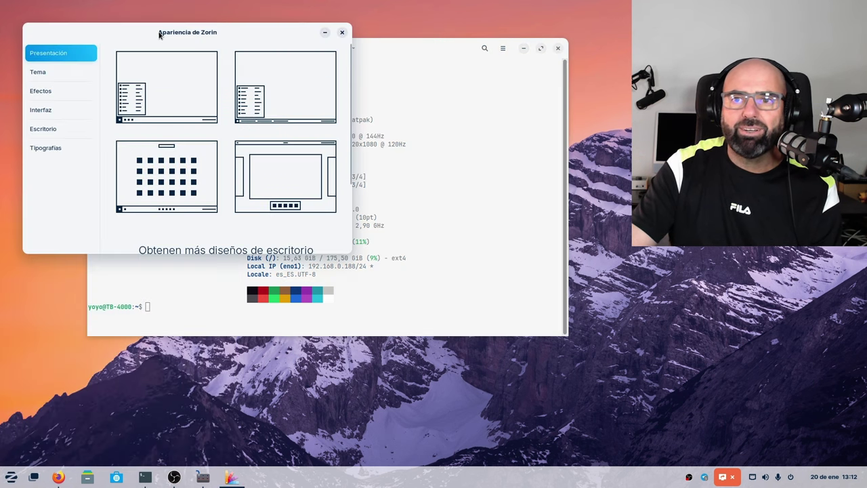
Minimize the terminal and review the Zorin and Otro theme options in the Tema section of Zorin Appearance.
left_click_drag(160, 34, 212, 75)
left_click(524, 48)
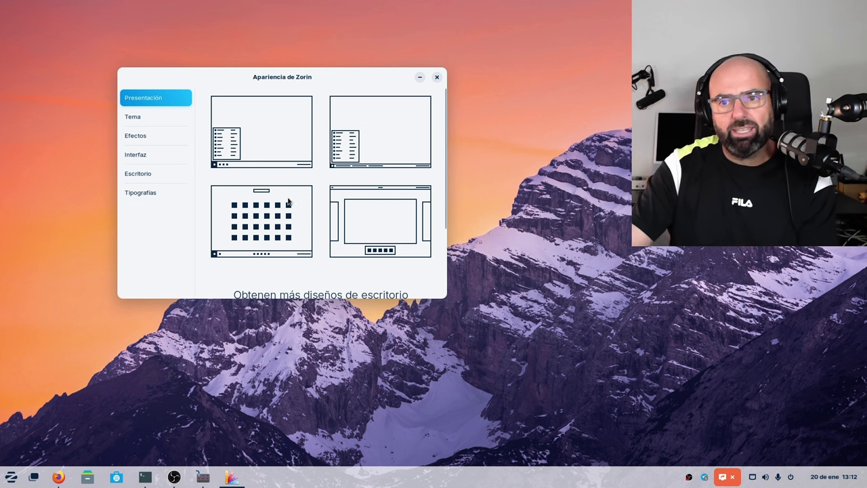
left_click(167, 119)
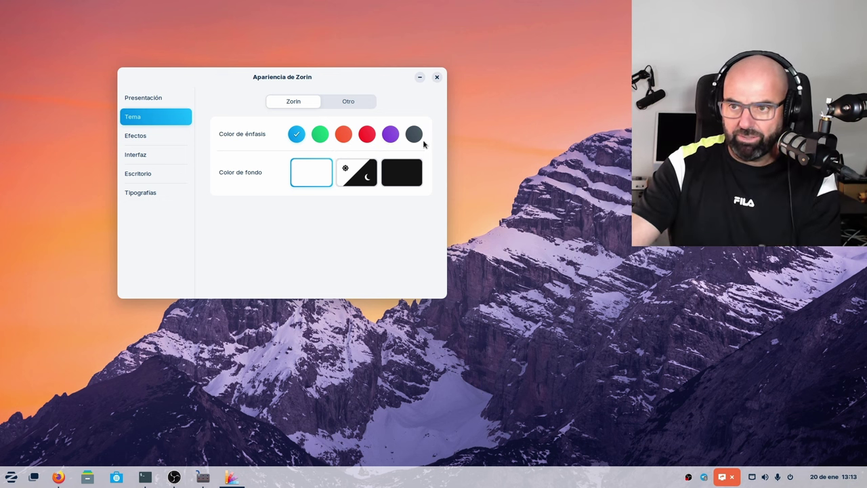
left_click(356, 105)
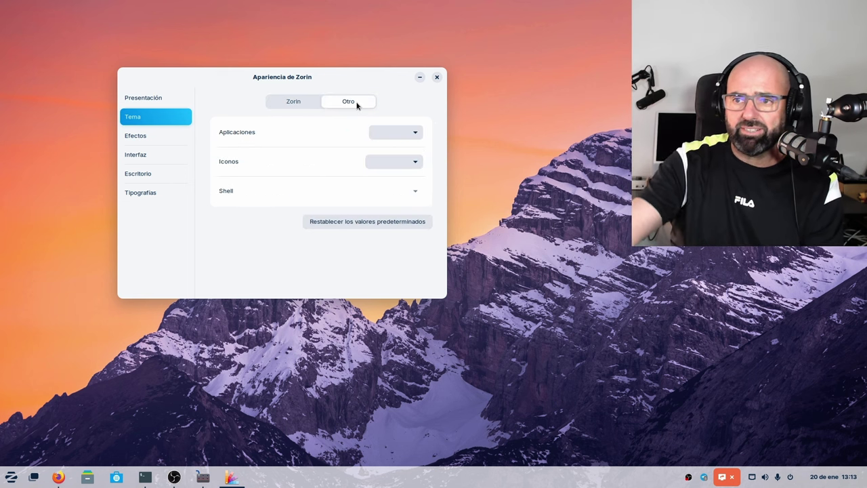
left_click(287, 104)
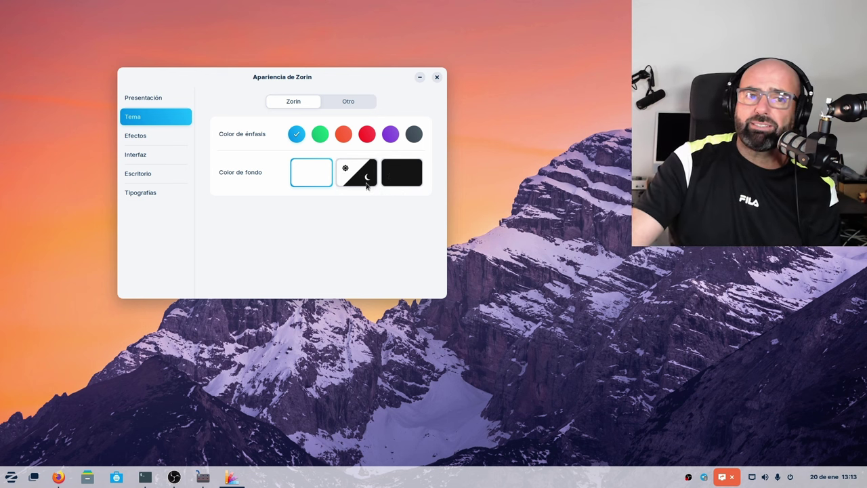
Try the dark background colour on the desktop theme and return to the light one.
left_click(405, 178)
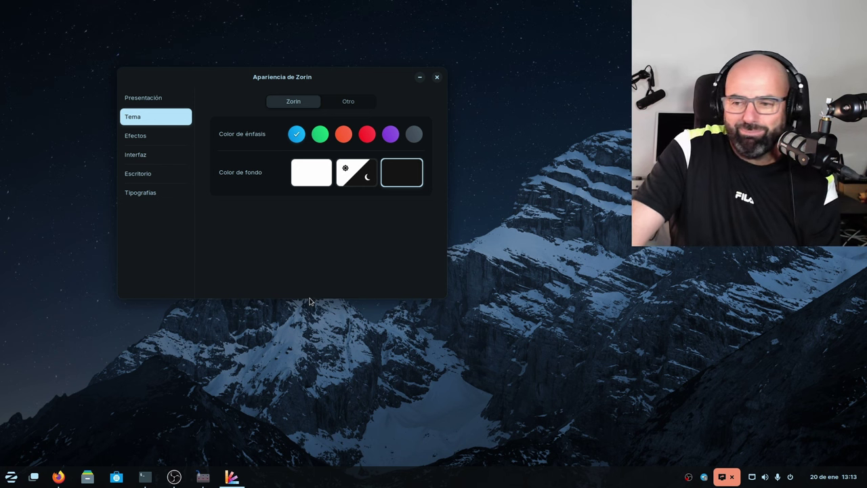
left_click(321, 176)
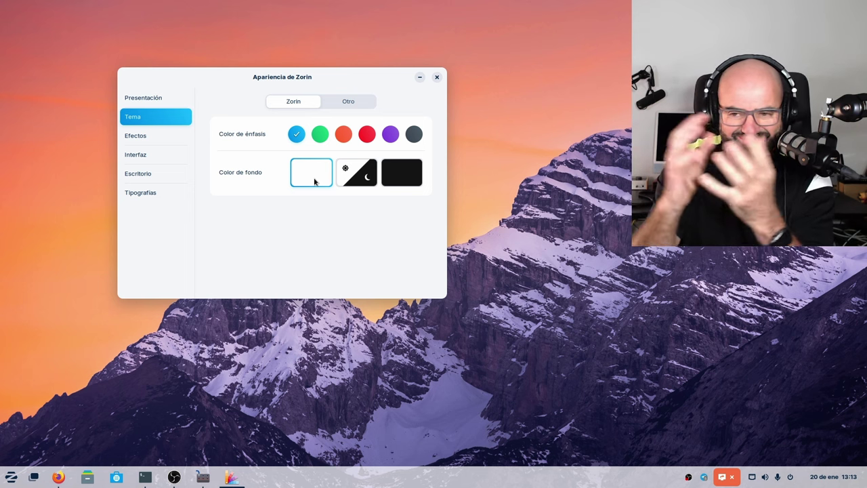
Review the Efectos options, test the jelly mode by moving the window, and inspect the desktop cube's General, Escritorio and Descripción general settings.
left_click(143, 136)
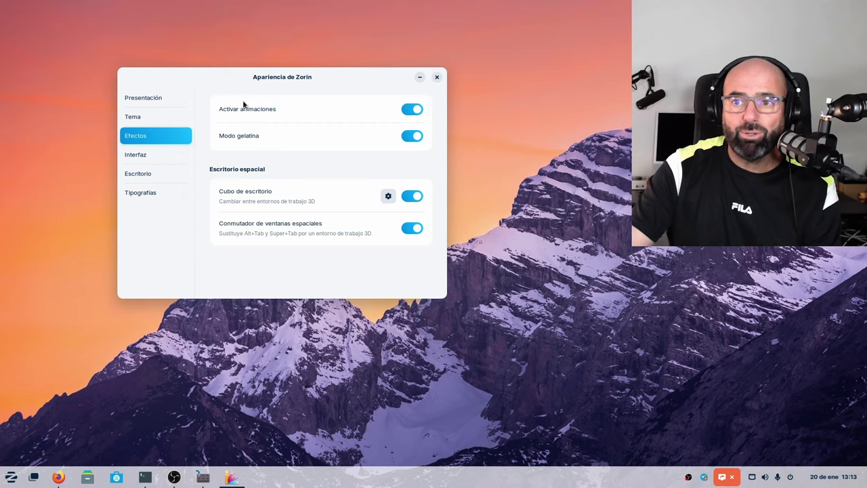
left_click_drag(250, 81, 334, 113)
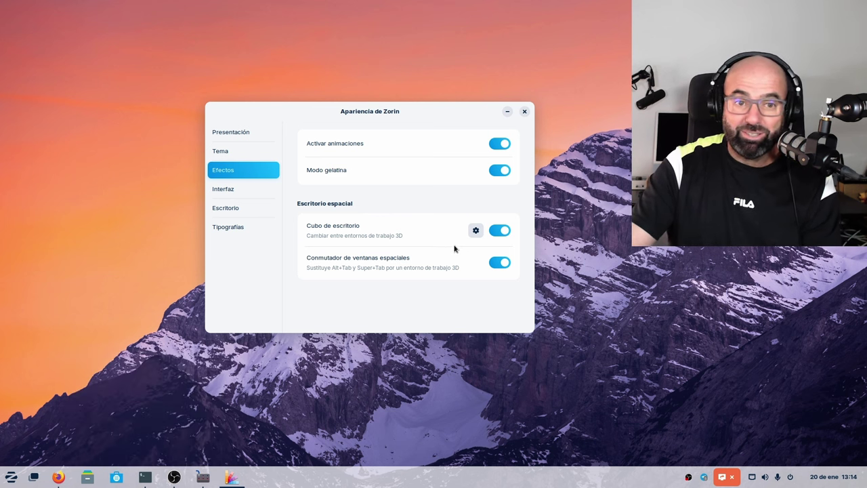
left_click(475, 231)
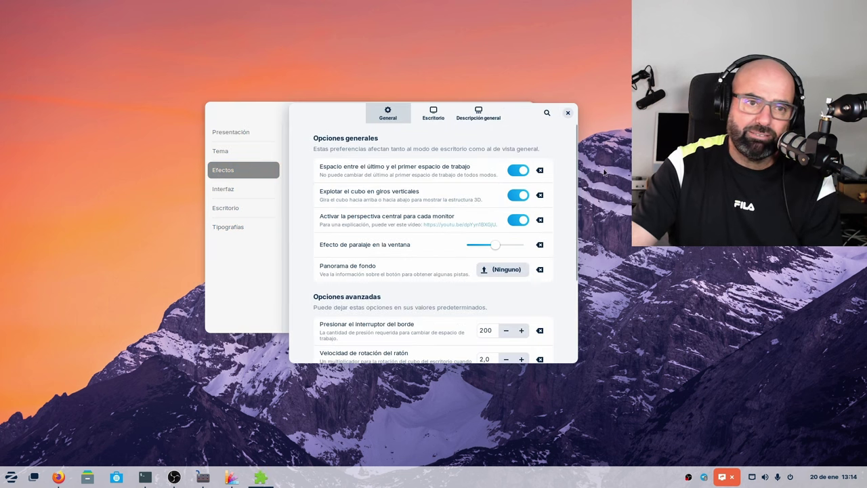
left_click(434, 114)
left_click(478, 115)
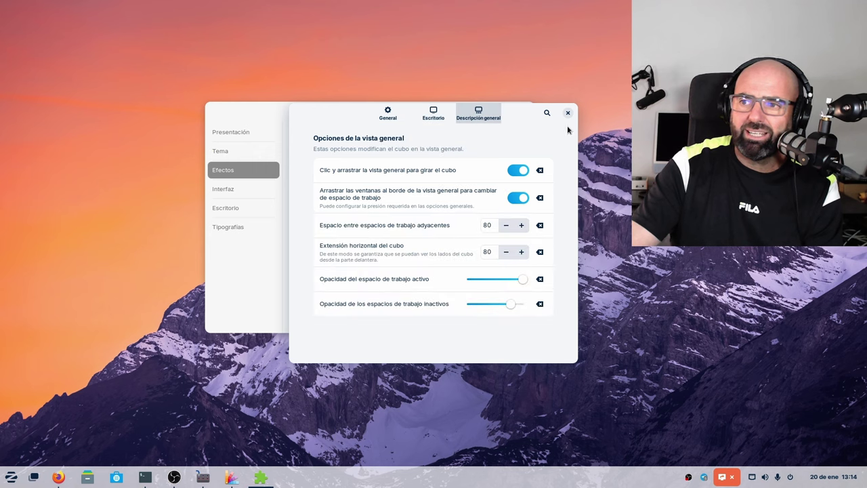
left_click(568, 113)
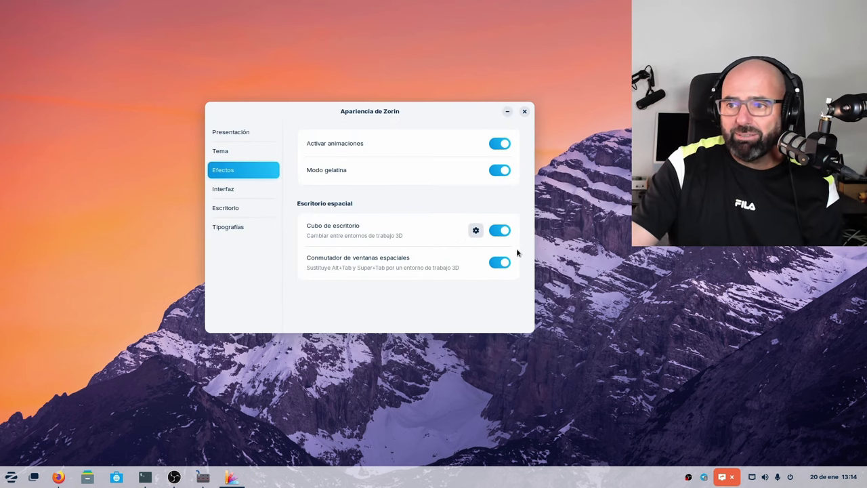
left_click_drag(417, 109, 374, 99)
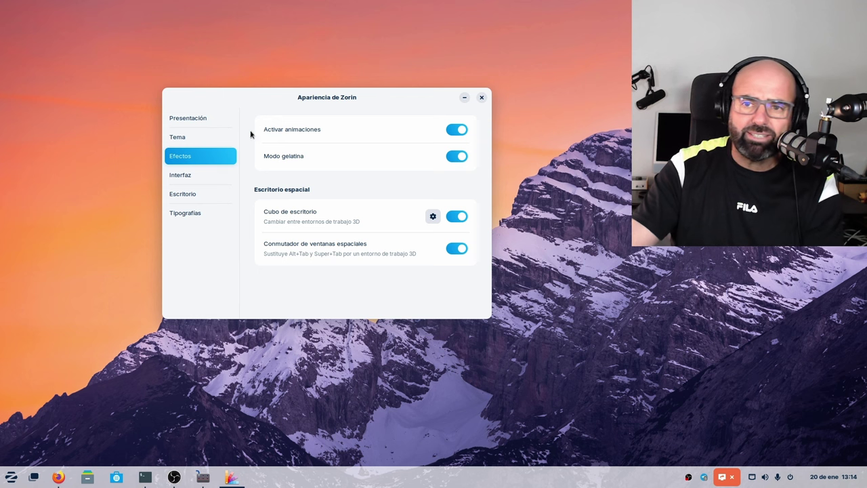
Review the Interfaz, Escritorio and Tipografías sections of Zorin Appearance.
left_click(226, 174)
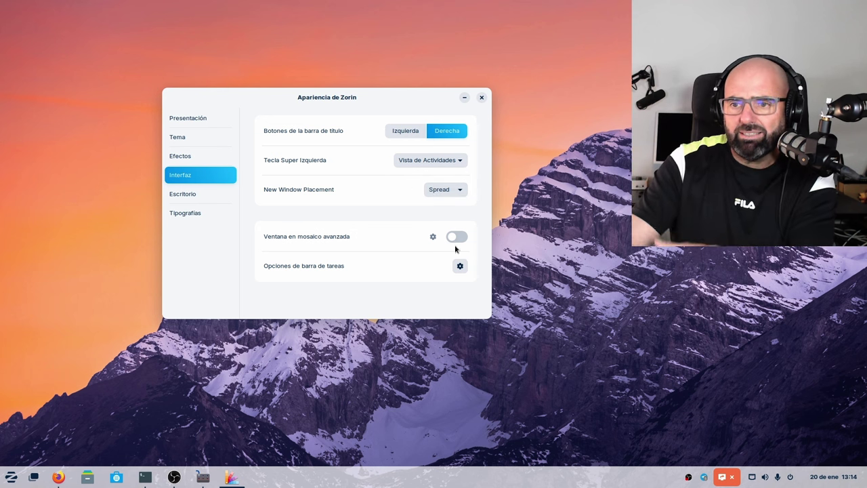
left_click(195, 197)
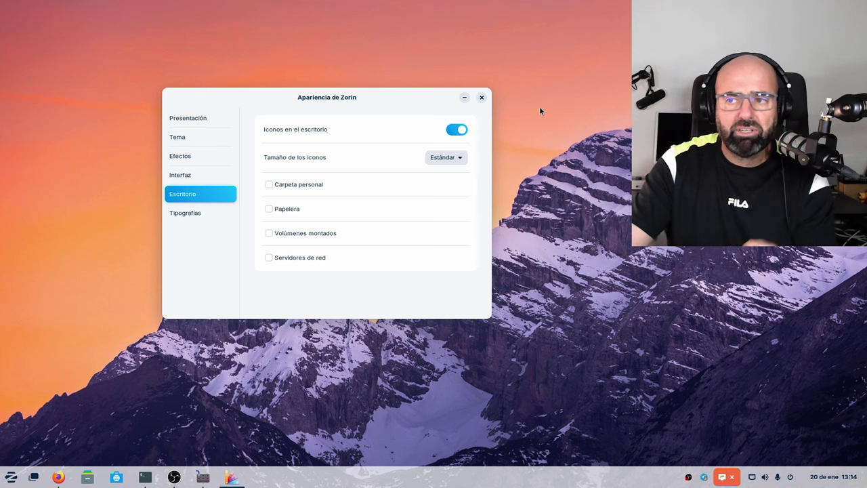
left_click(196, 215)
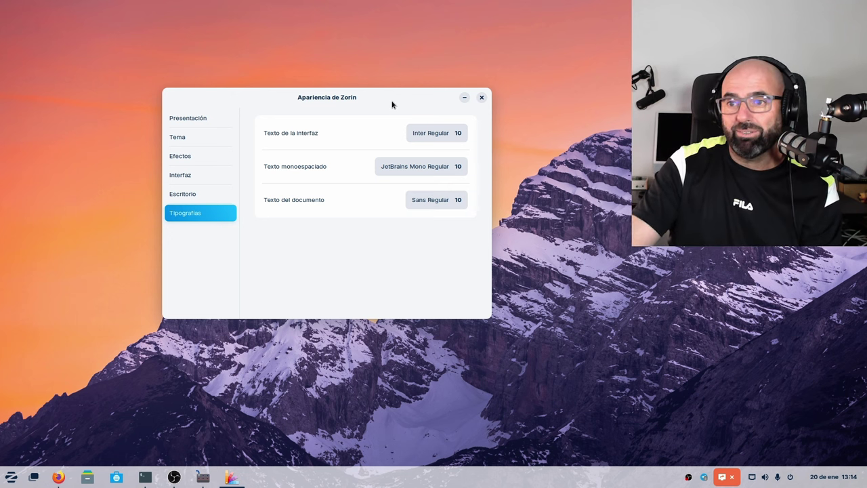
left_click_drag(392, 101, 393, 51)
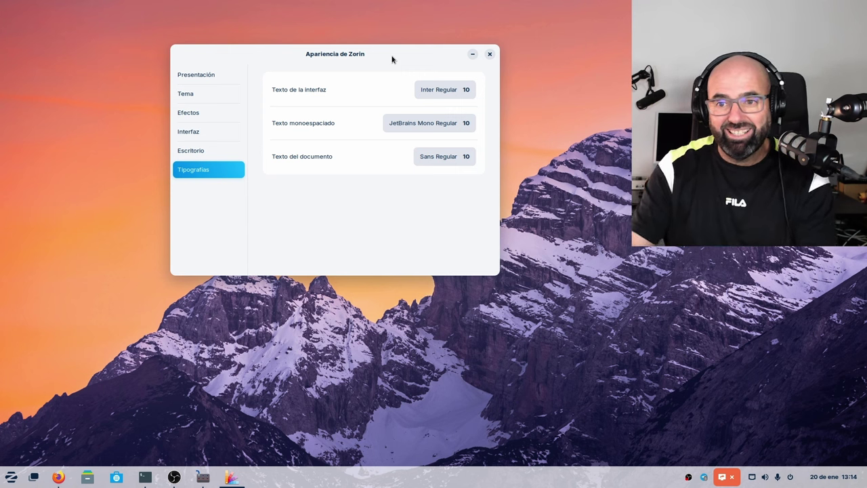
Set the Tema background colour to dark, then bring up the fastfetch terminal and move it aside.
left_click(197, 75)
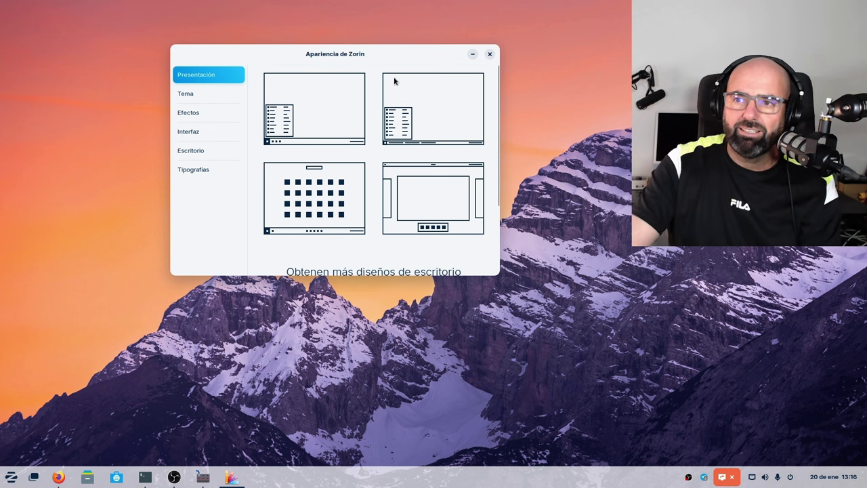
left_click_drag(366, 56, 395, 96)
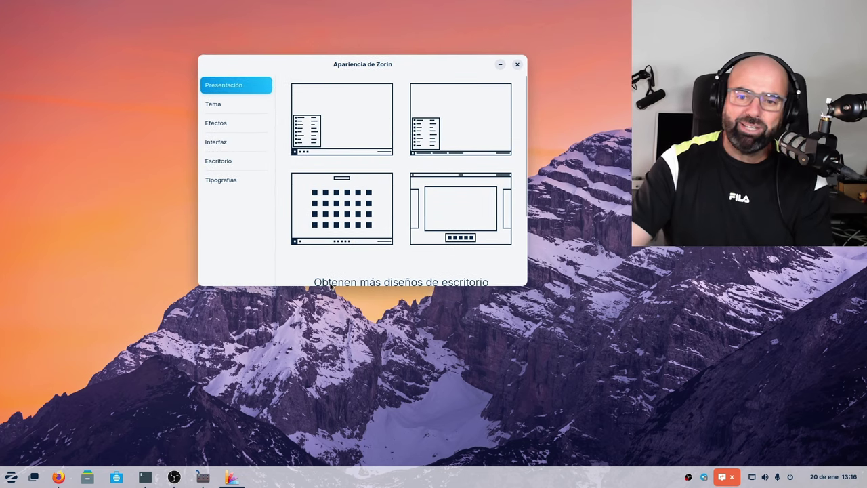
left_click(236, 108)
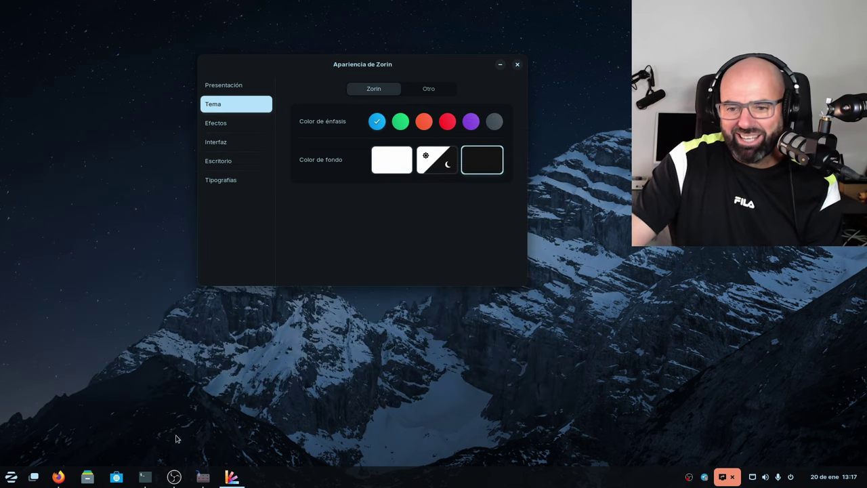
left_click(145, 477)
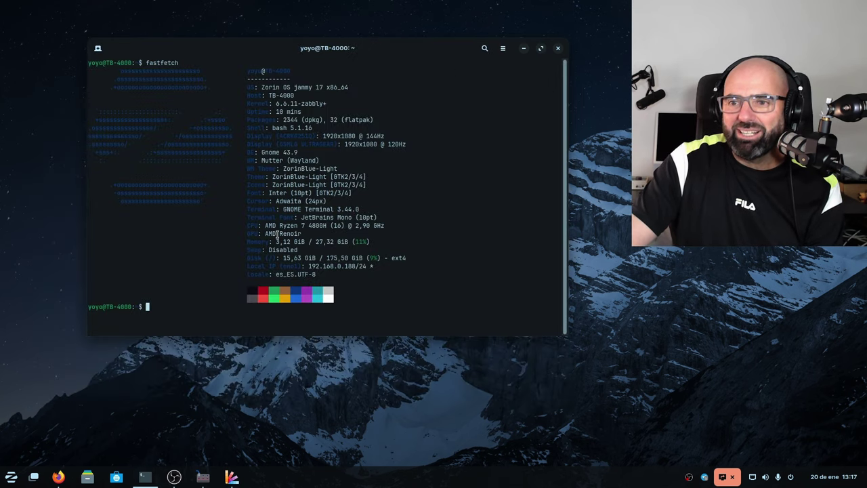
left_click_drag(417, 54, 623, 122)
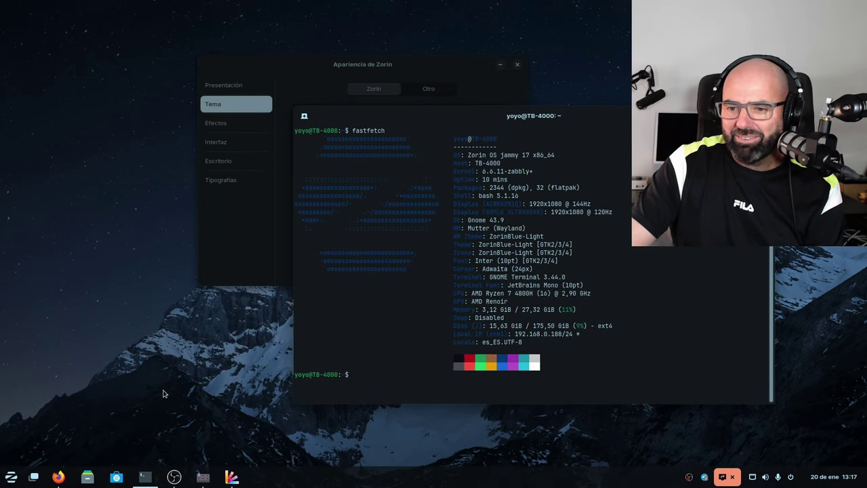
Search the Zorin menu for "bl" and open the Black Box terminal.
left_click(10, 477)
left_click(50, 450)
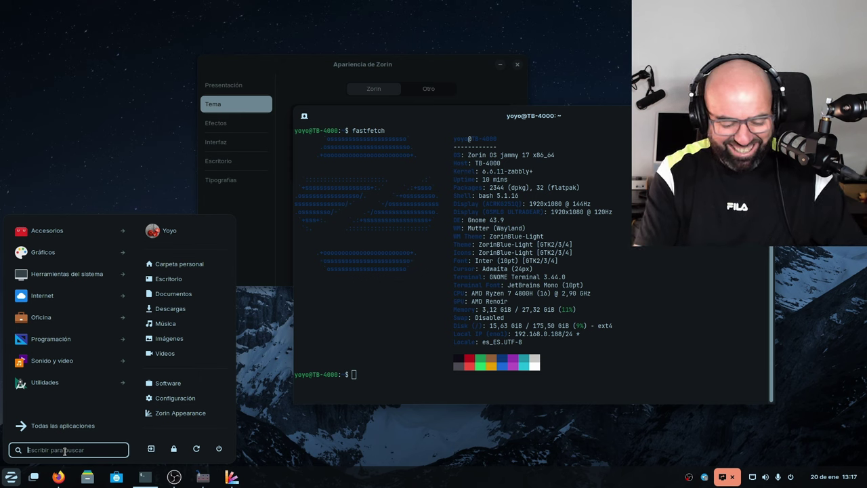
type("bl")
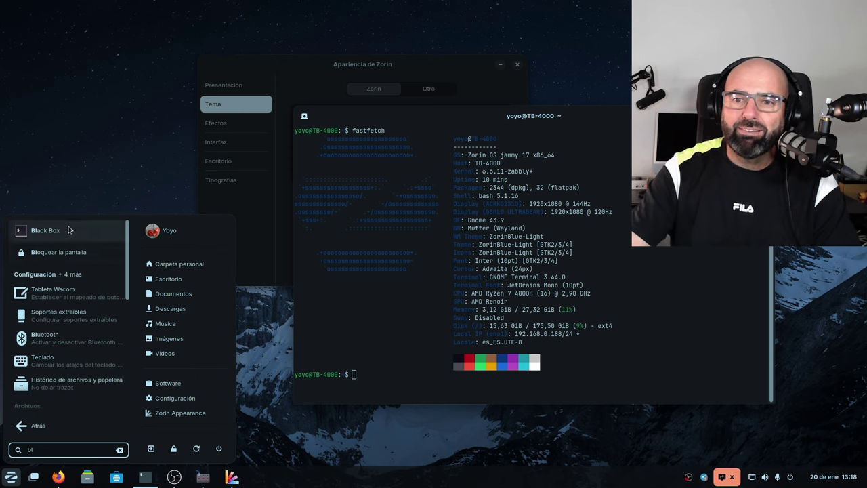
key("Escape")
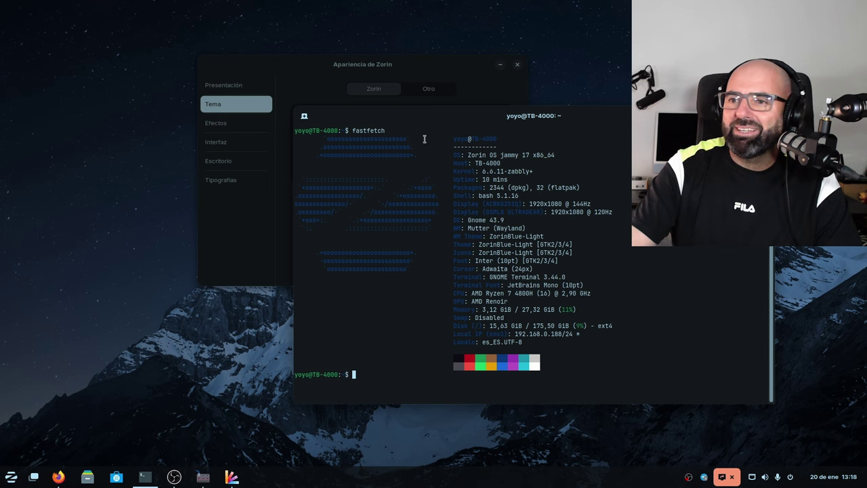
key("ctrl+alt+t")
Maximize the Black Box terminal and run btop in it.
left_click_drag(283, 43, 337, 102)
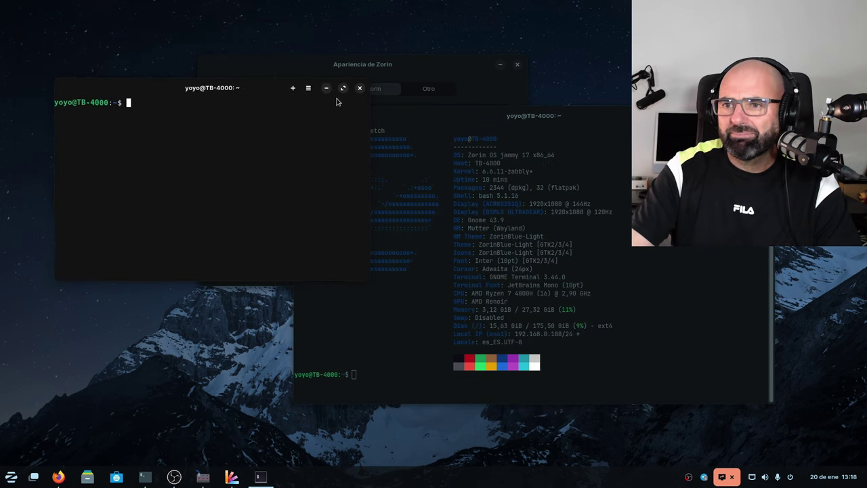
left_click(343, 89)
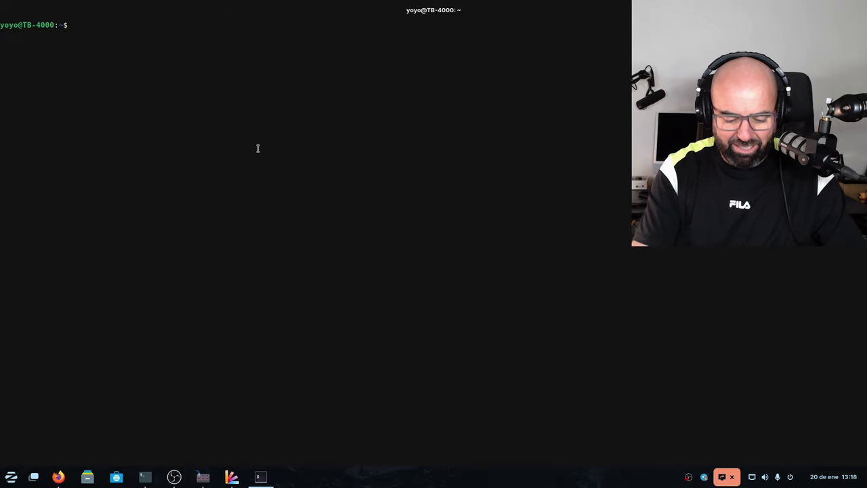
type("btop")
key("Return")
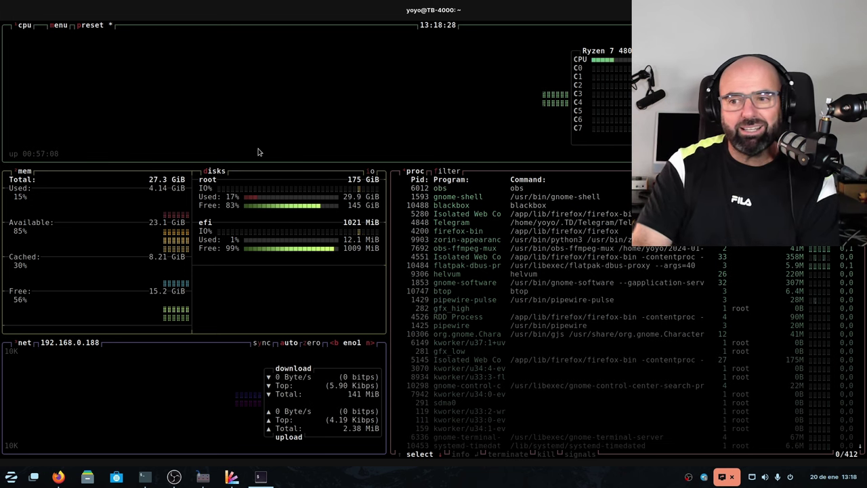
Rotate the workspace cube in the overview to an empty workspace, enter it, and switch back to the Helvum window.
left_click(34, 477)
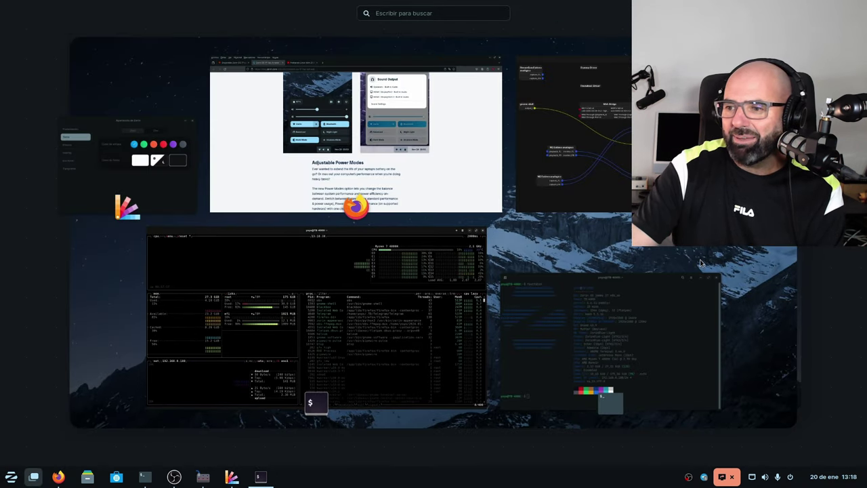
left_click_drag(681, 279, 201, 305)
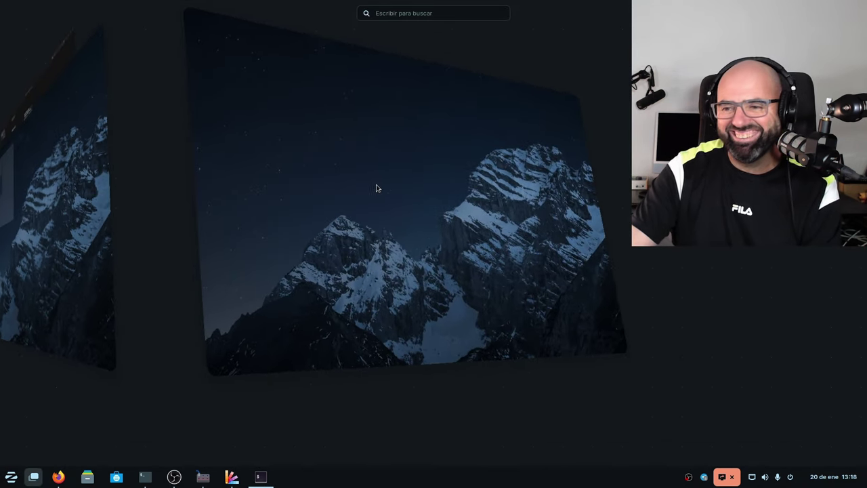
left_click(309, 221)
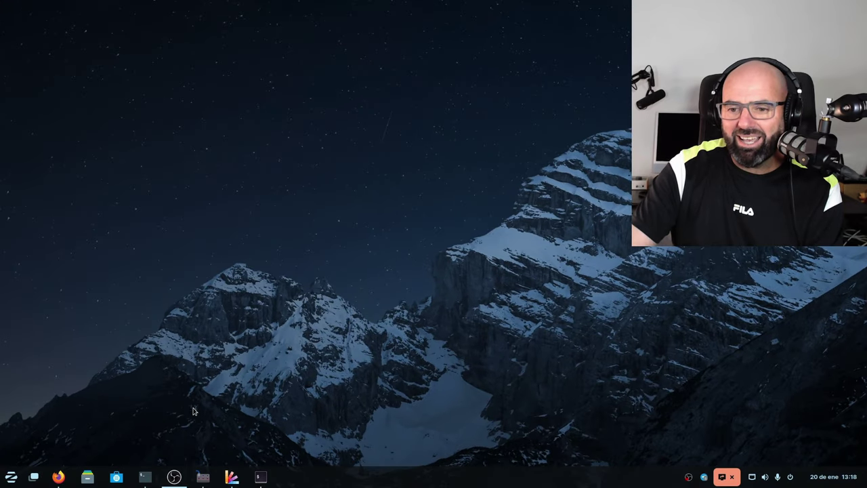
left_click(205, 476)
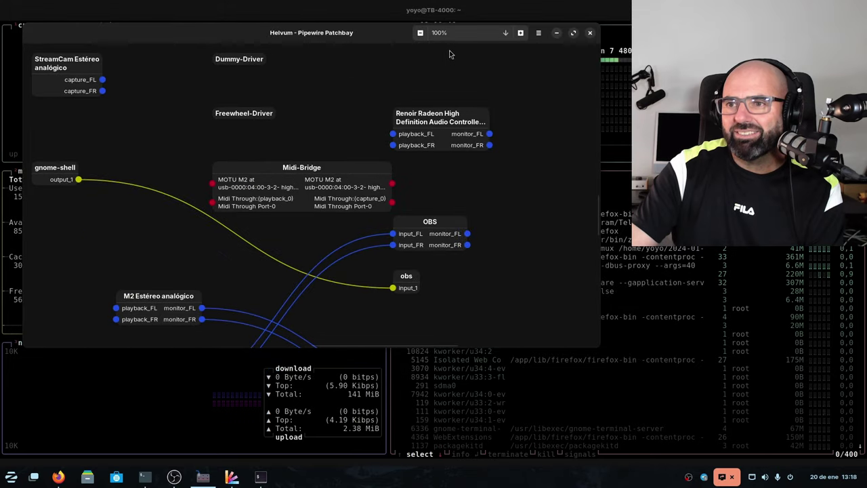
Switch to the empty workspace through the overview and open the home folder in the file manager.
left_click(34, 476)
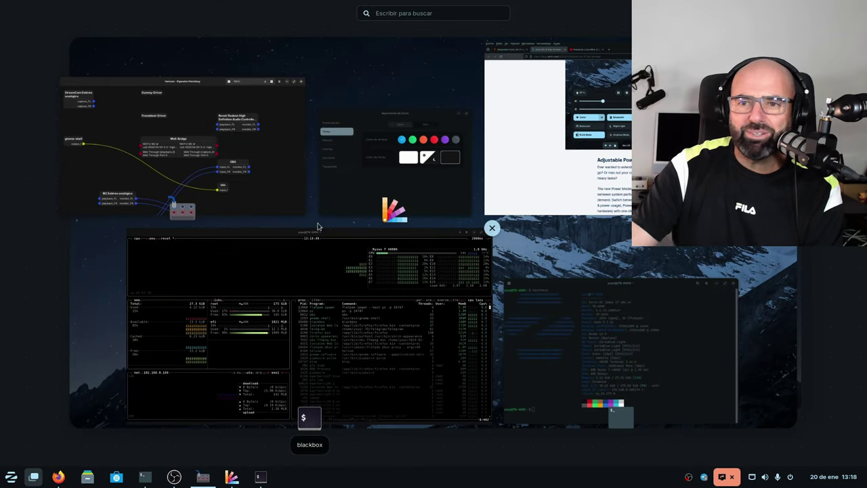
left_click(306, 76)
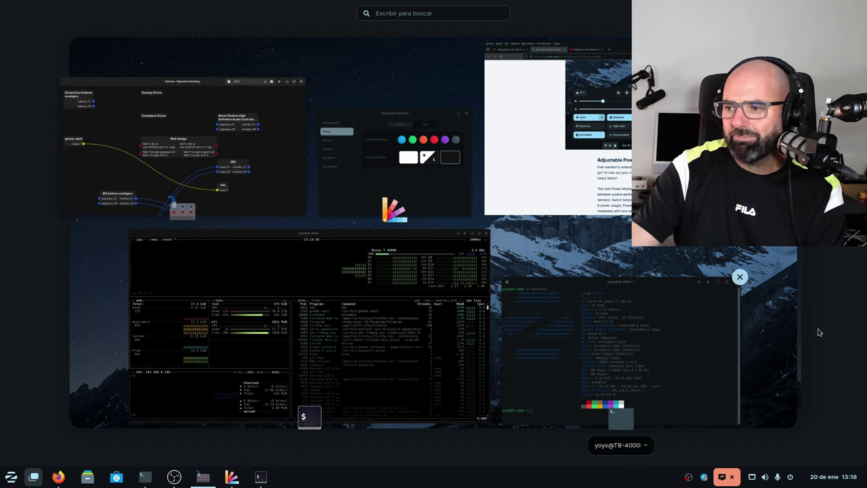
scroll(818, 332, "down", 1)
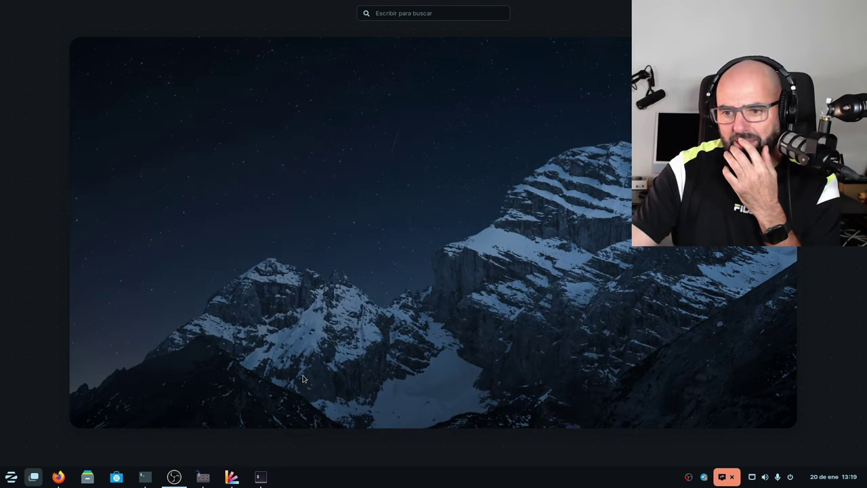
left_click(260, 341)
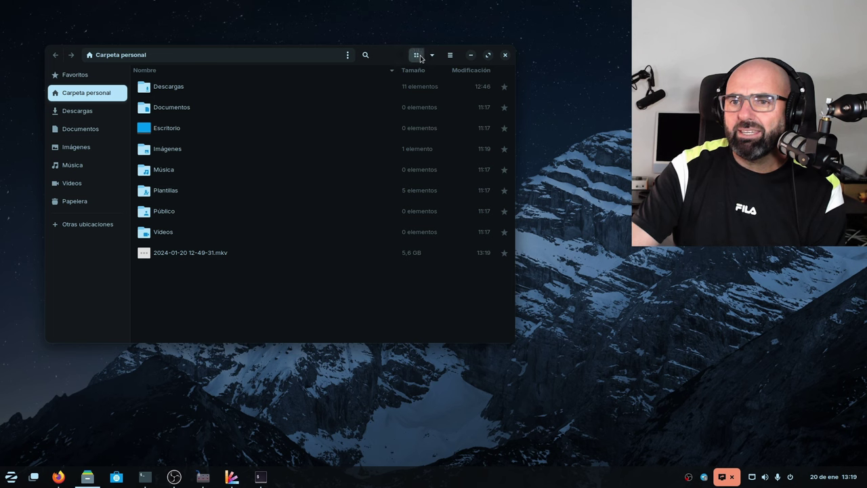
Show the home folder's contents as icons and move the file manager window nearer the desktop's center.
left_click(416, 55)
left_click_drag(220, 61, 314, 133)
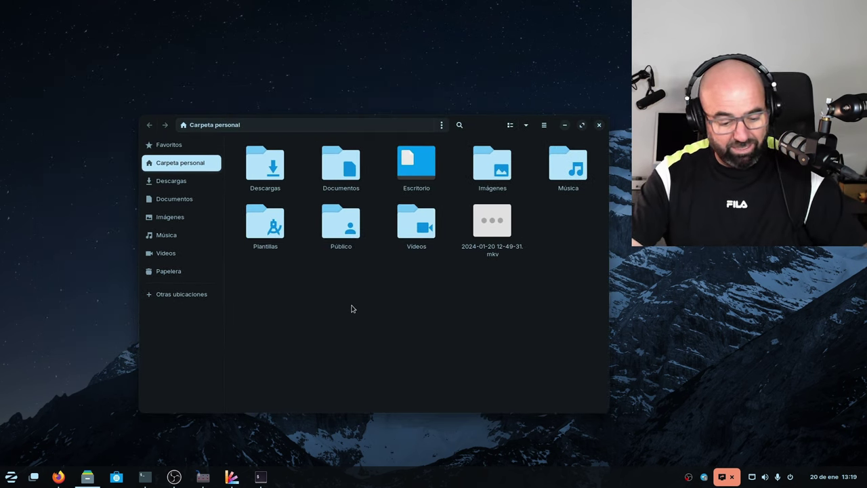
Rotate the workspace cube back to the first workspace, enter it, and minimize the Helvum window.
key("super")
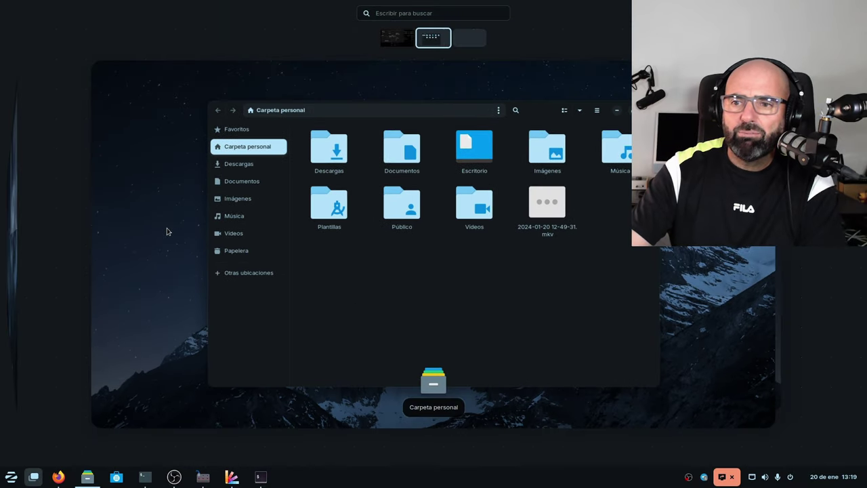
left_click_drag(166, 230, 318, 238)
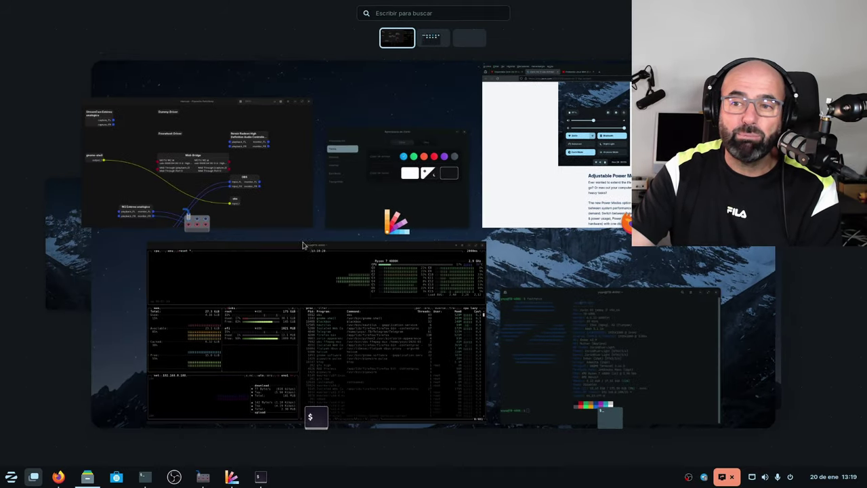
left_click(122, 263)
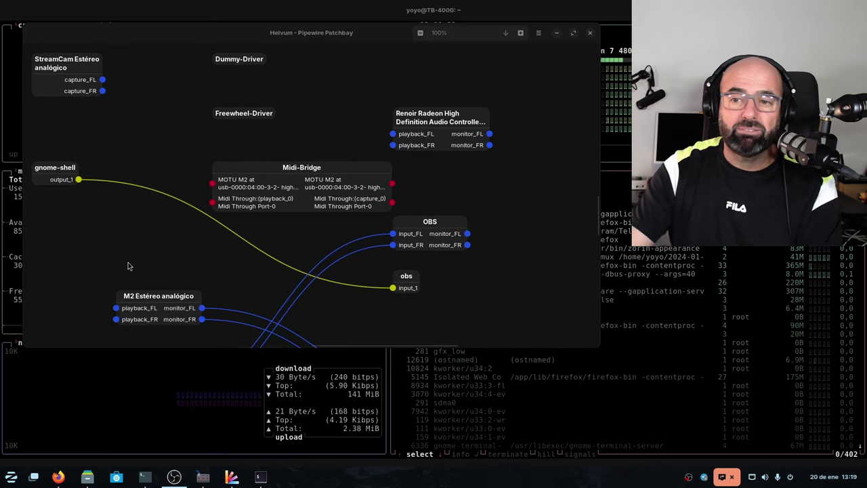
left_click(554, 34)
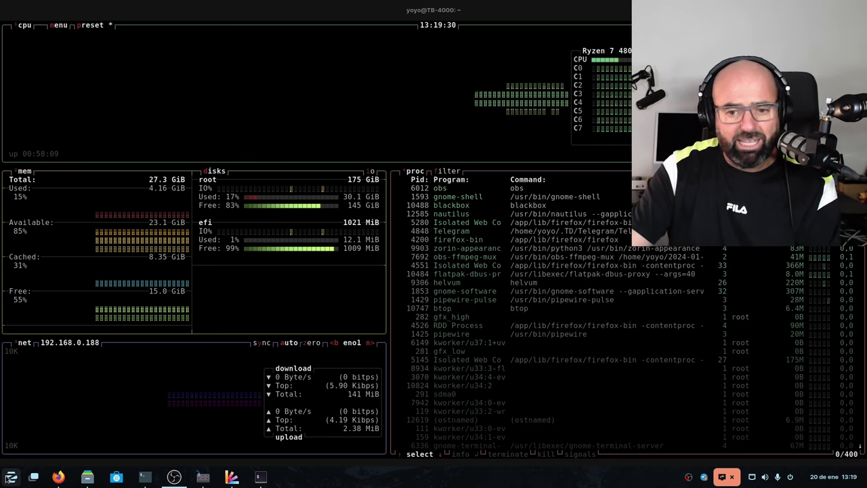
Search the Zorin menu for "syn", open the Synaptic package manager, and authenticate with the account password.
left_click(10, 478)
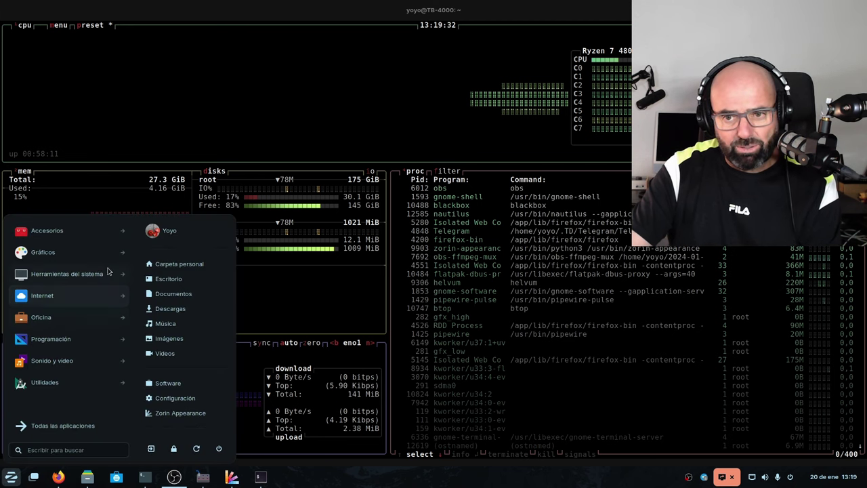
left_click(50, 450)
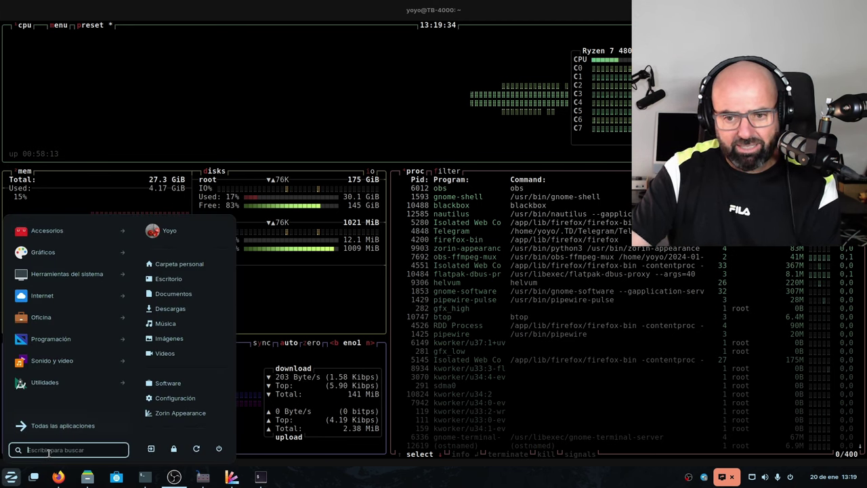
type("syn")
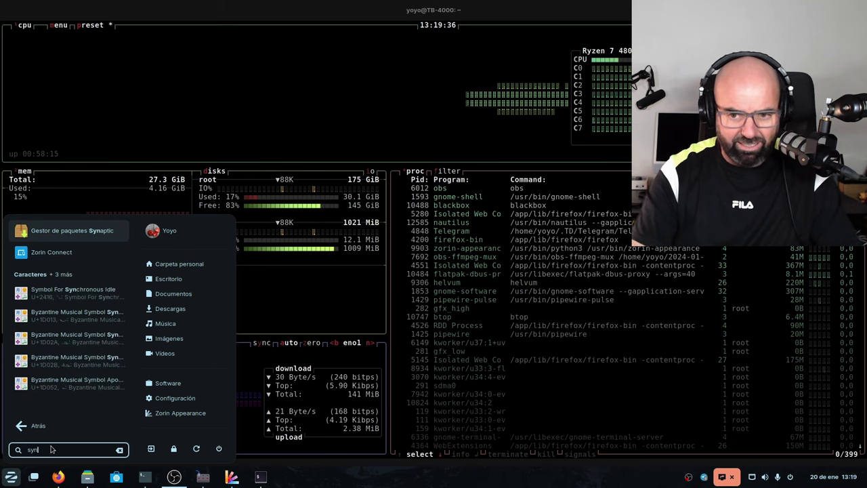
left_click(77, 231)
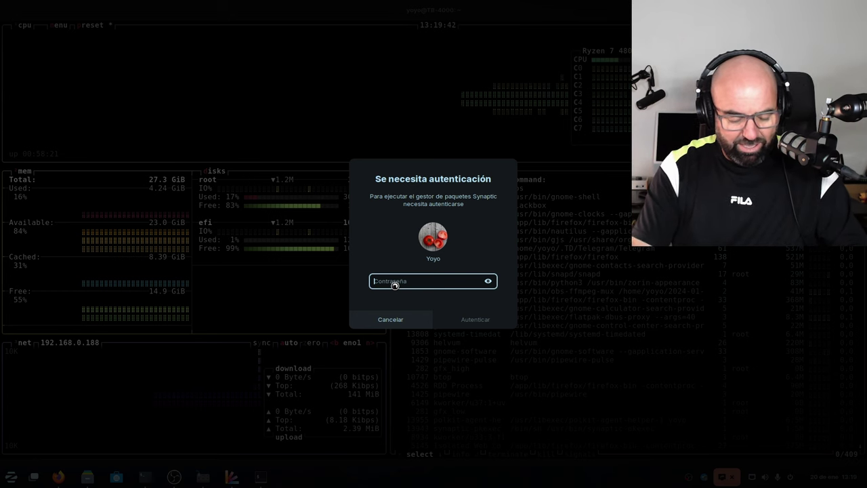
type("•••••••")
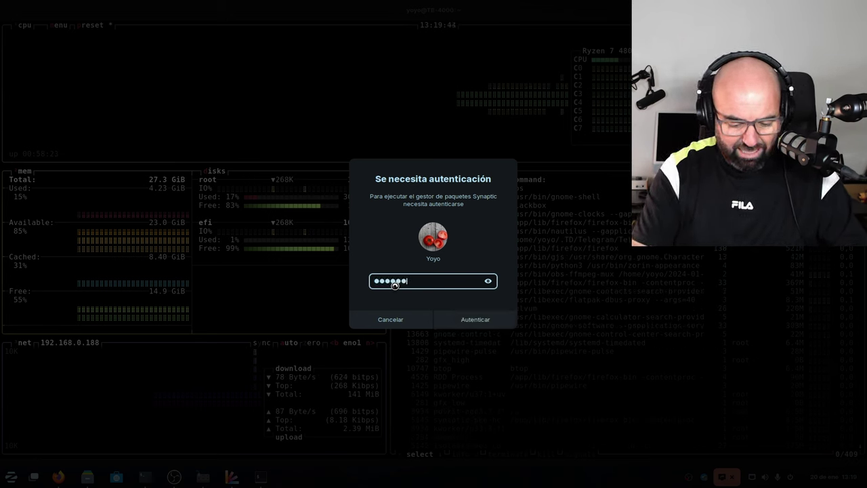
type("••")
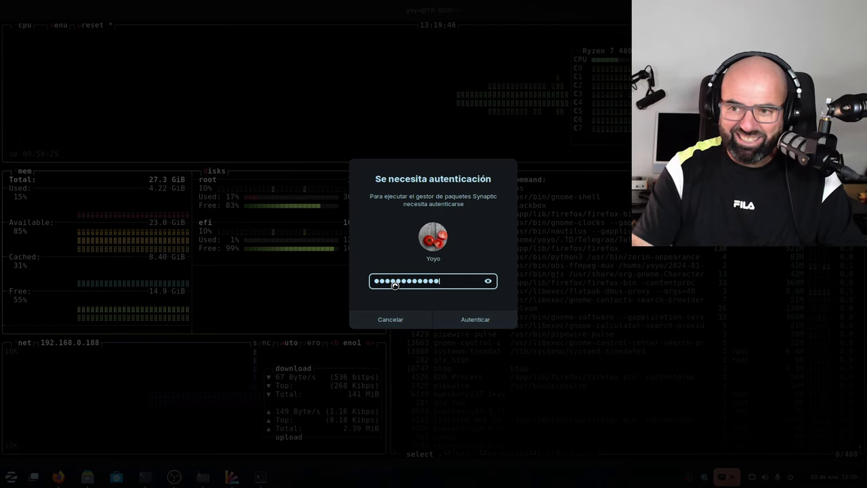
type("••••")
key("Return")
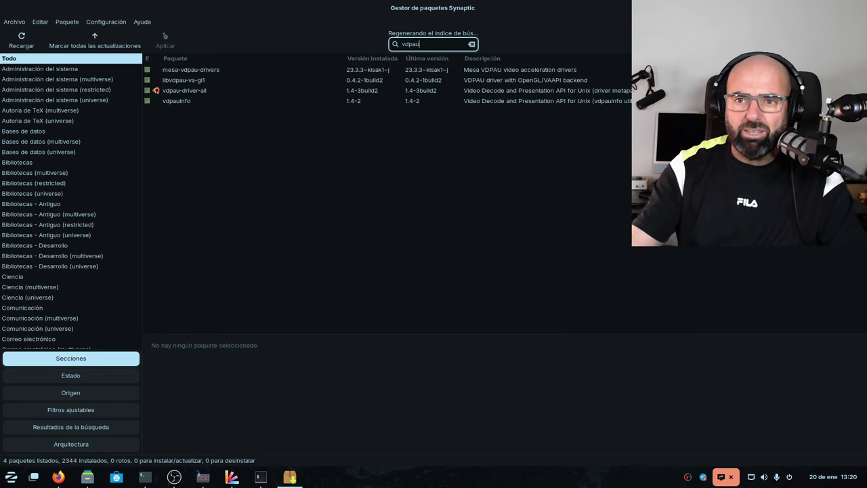
Filter the Synaptic packages by "vdpau" and read the descriptions of mesa-vdpau-drivers, vdpauinfo and vdpau-driver-all.
left_click(212, 59)
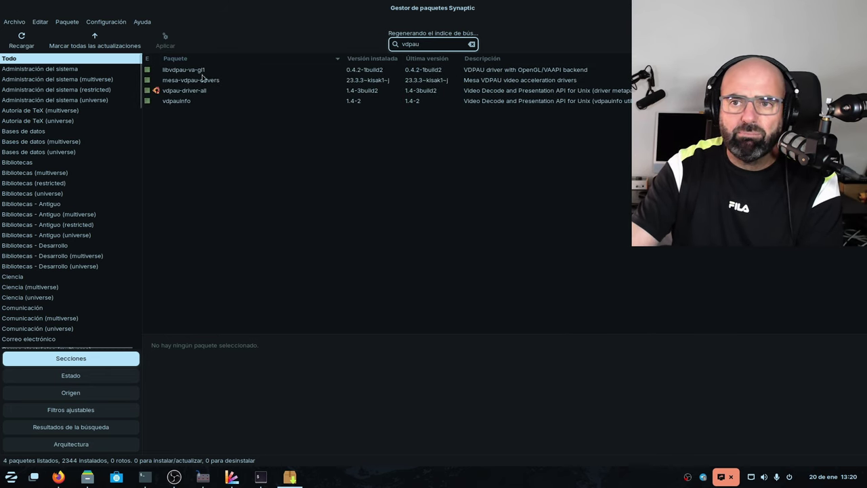
left_click(191, 59)
left_click(190, 62)
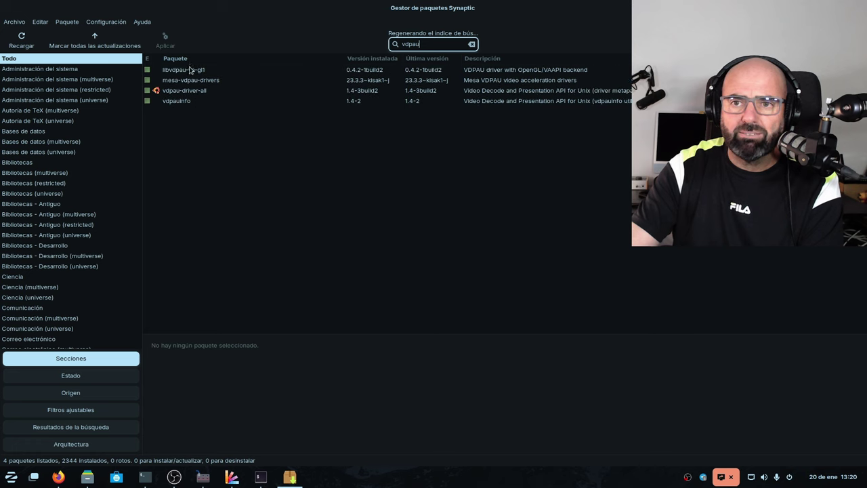
left_click(192, 81)
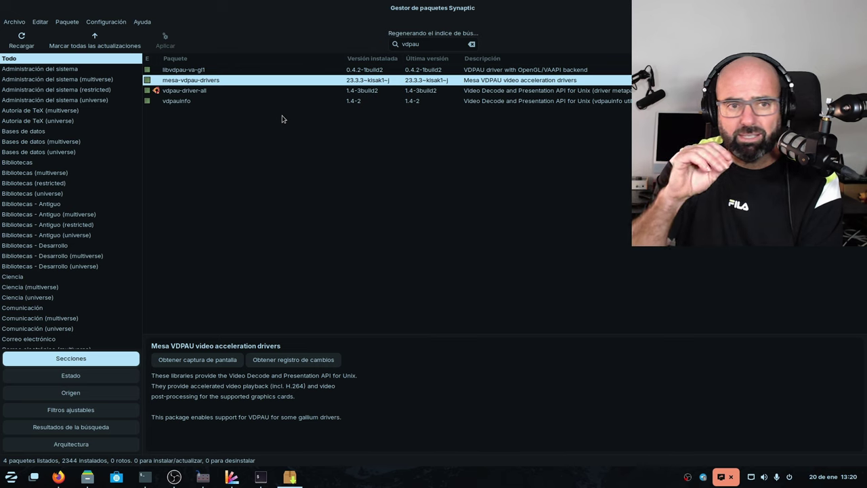
left_click(177, 102)
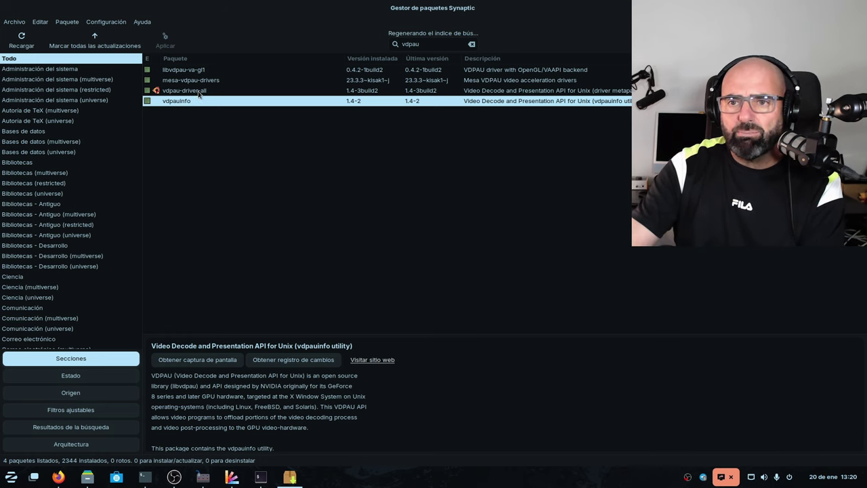
left_click(199, 84)
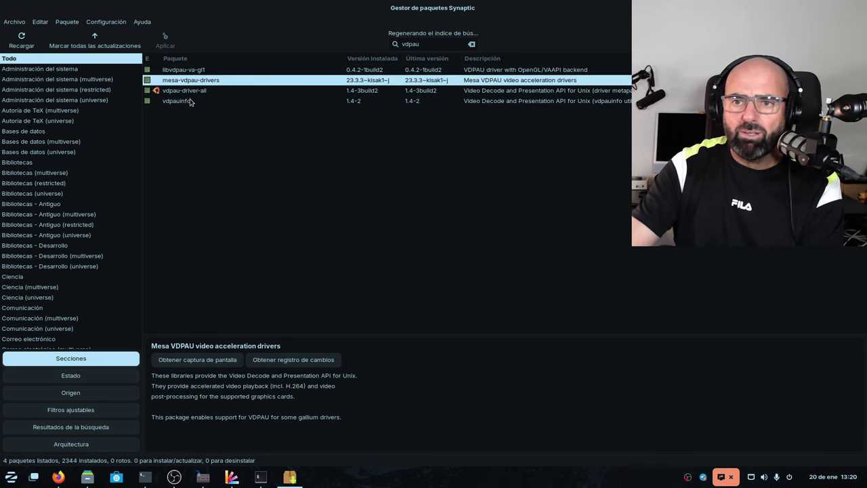
left_click(183, 92)
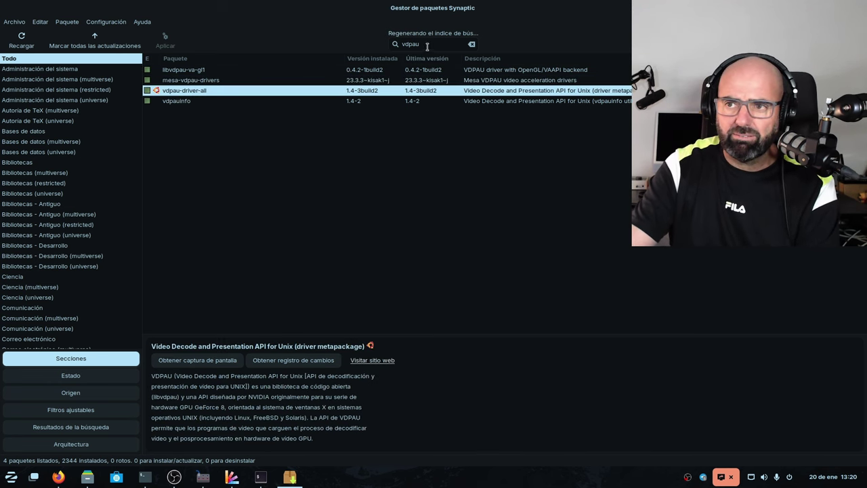
Filter the Synaptic package list by "amd" and look through the matching packages.
left_click(428, 44)
type("amd")
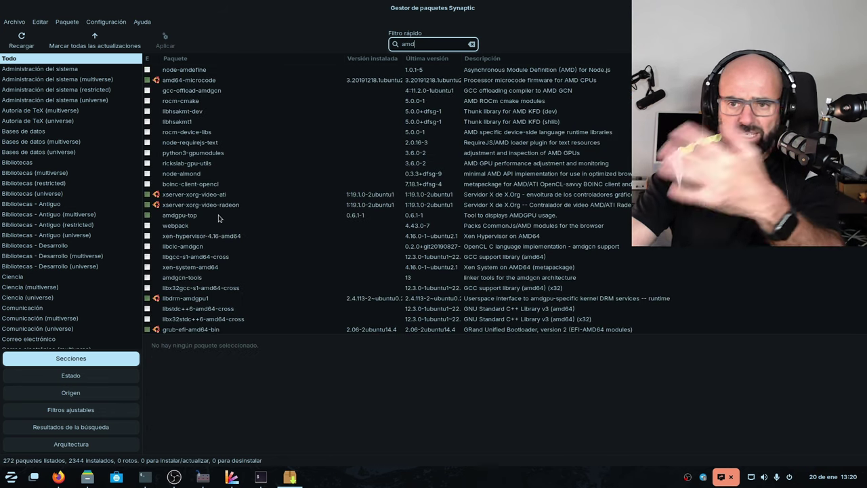
scroll(187, 207, "down", 10)
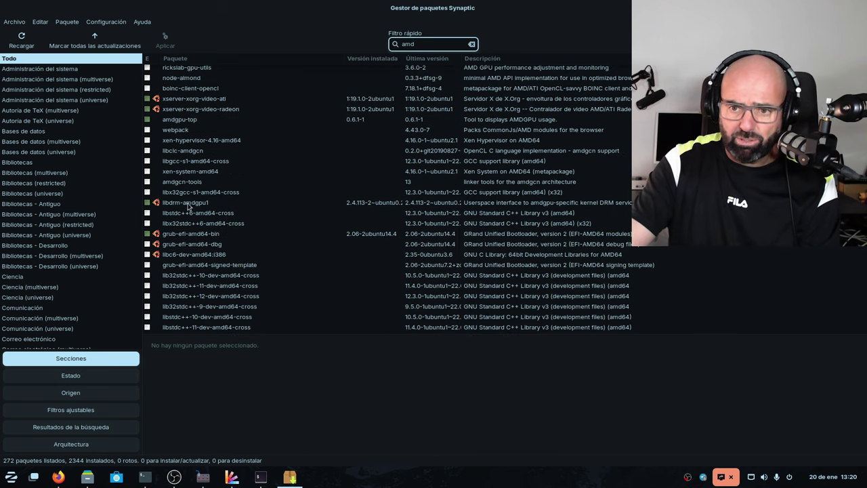
Replace the package filter with "mesa" and review the installed and latest versions of the Mesa drivers.
key("BackSpace")
key("BackSpace")
key("BackSpace")
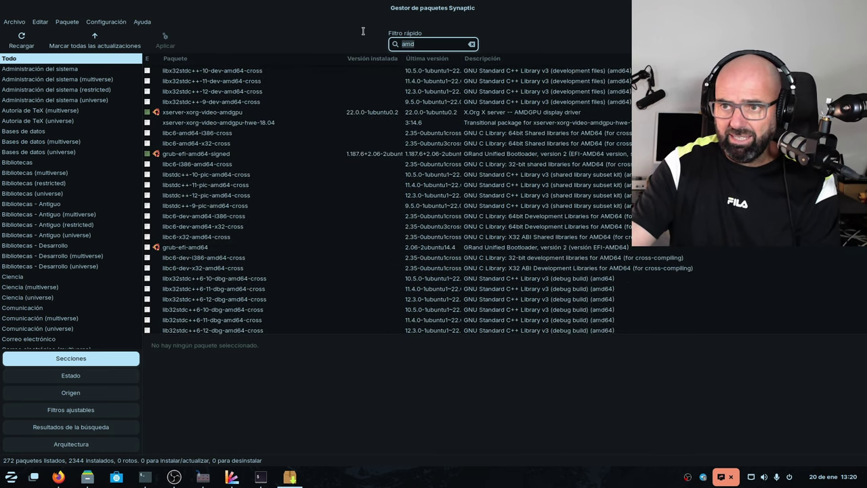
type("mesa")
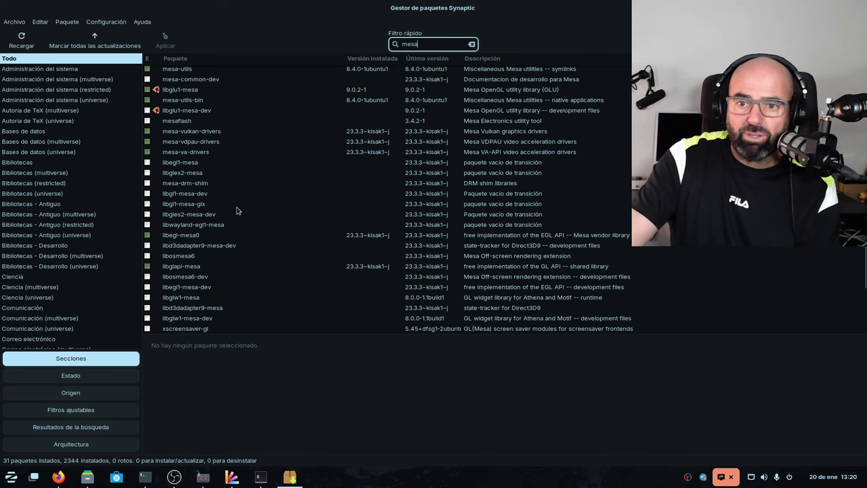
scroll(312, 197, "down", 2)
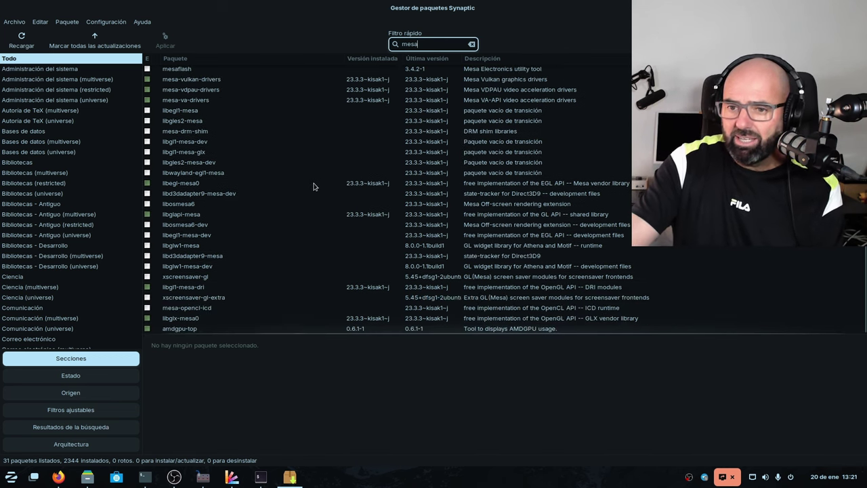
scroll(269, 261, "up", 2)
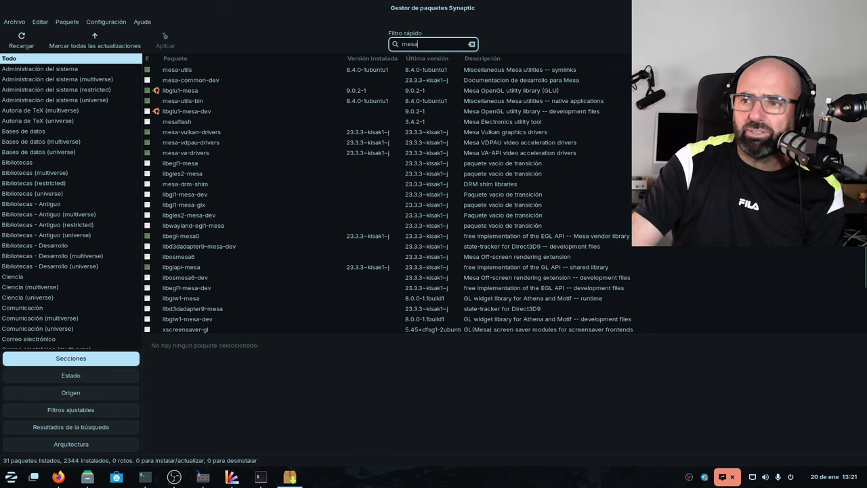
Restore Synaptic from maximized to a smaller window and minimize the btop terminal behind it.
key("super+Down")
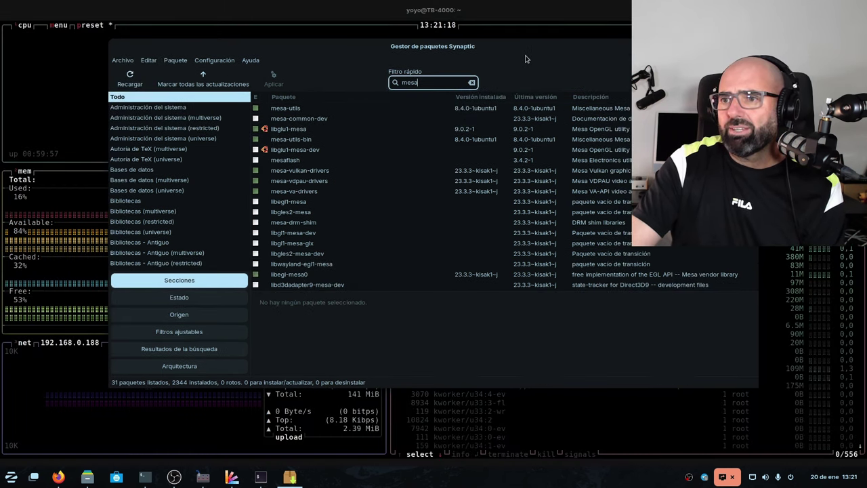
key("super+h")
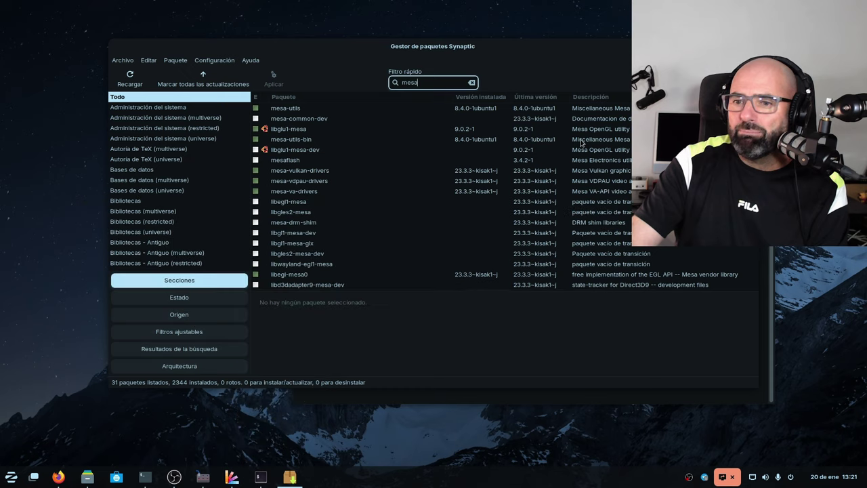
Close Synaptic and move the terminal window with the fastfetch output clear of the desktop's edge.
left_click_drag(742, 47, 410, 80)
left_click(588, 124)
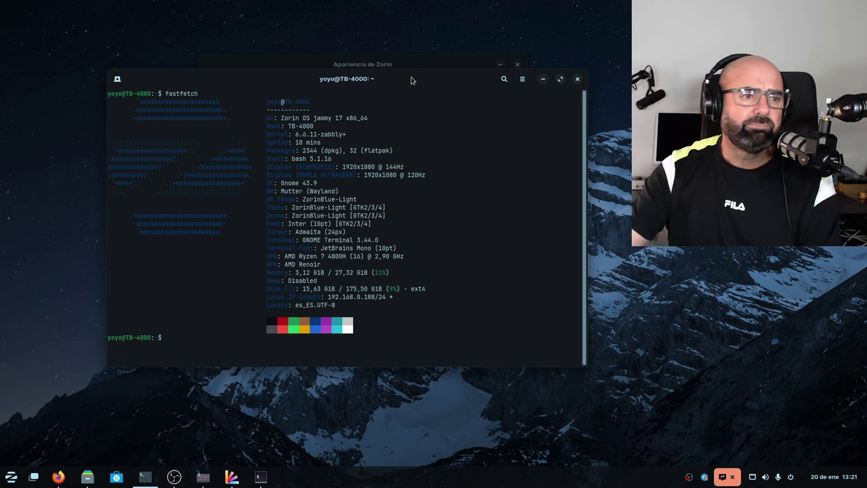
left_click_drag(407, 80, 360, 111)
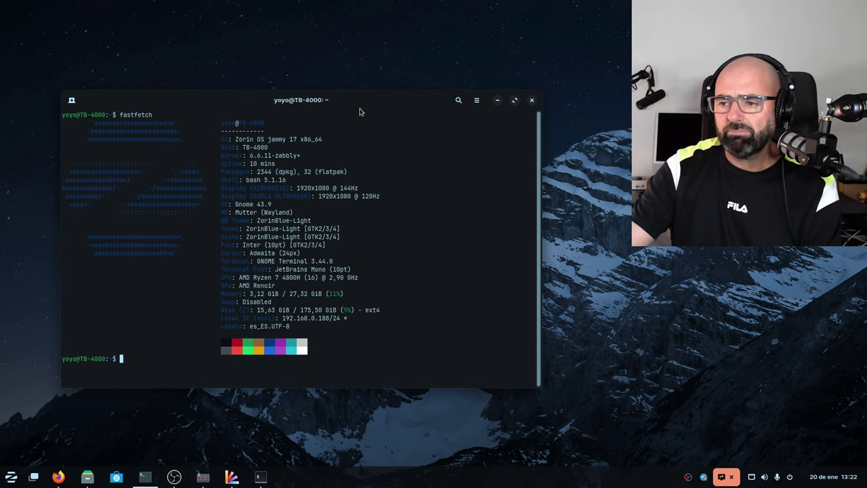